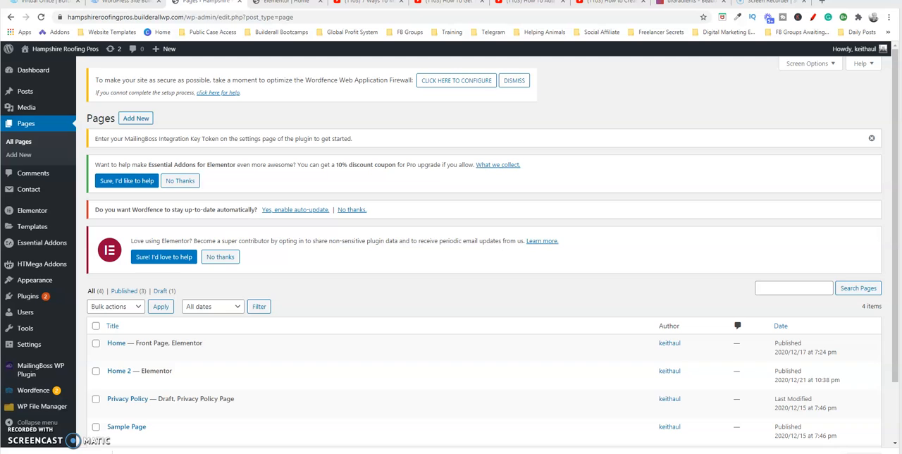
- Open the Home 2 page for editing with Elementor and display the template library's blocks for the empty area below the hero section
mouse_move(226, 443)
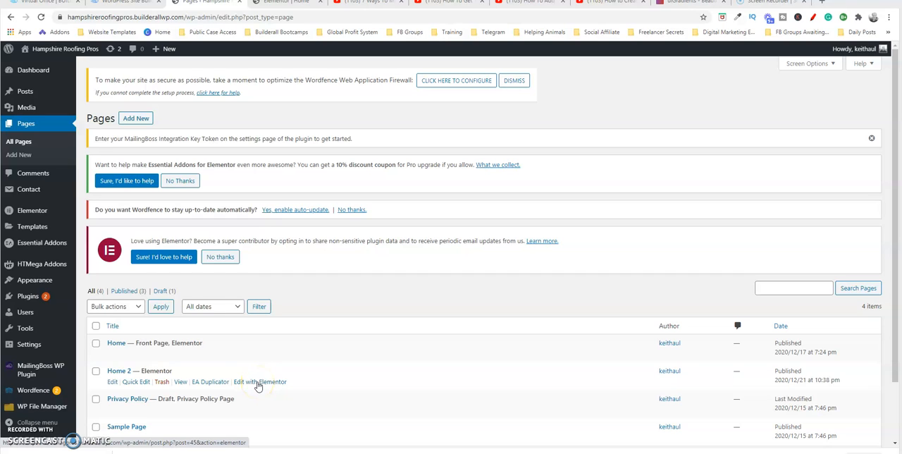
click(258, 382)
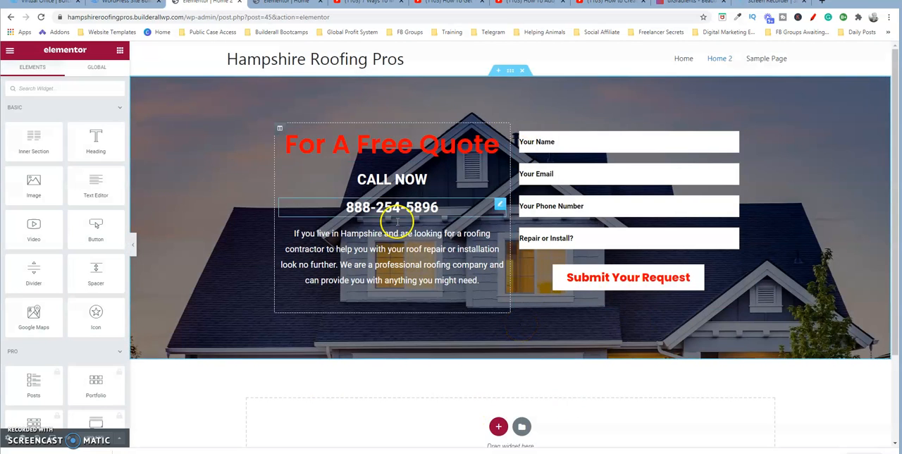
drag(893, 133, 897, 178)
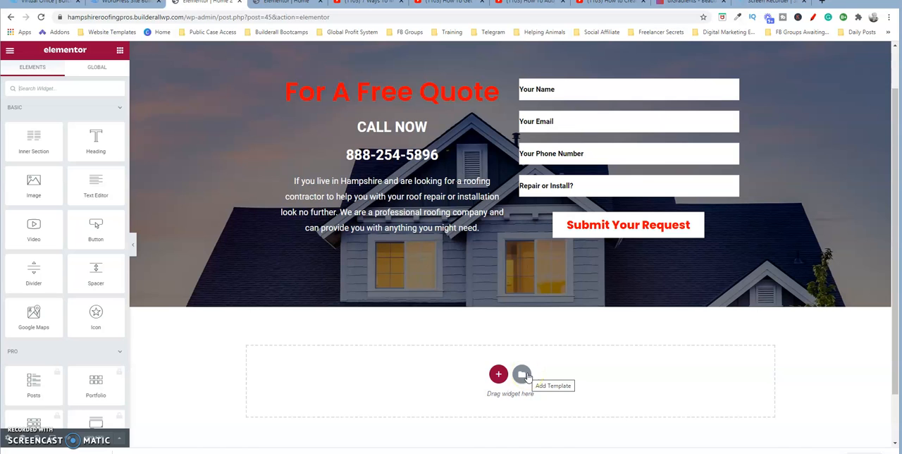
click(521, 374)
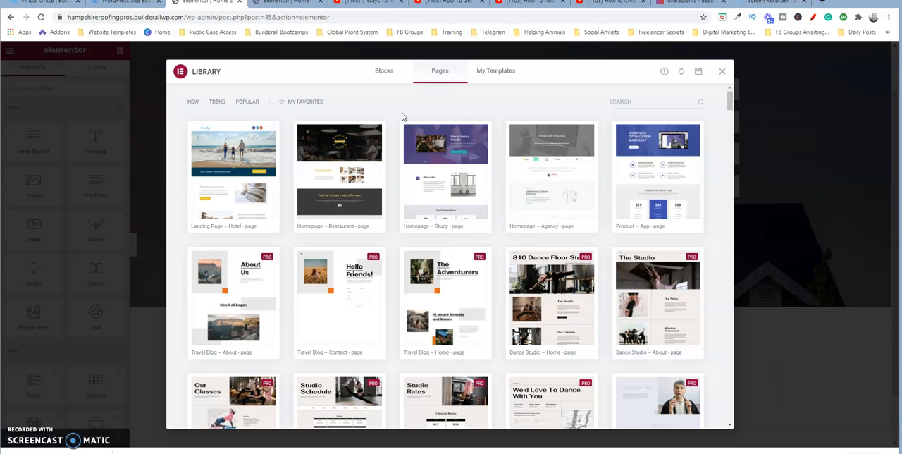
click(385, 71)
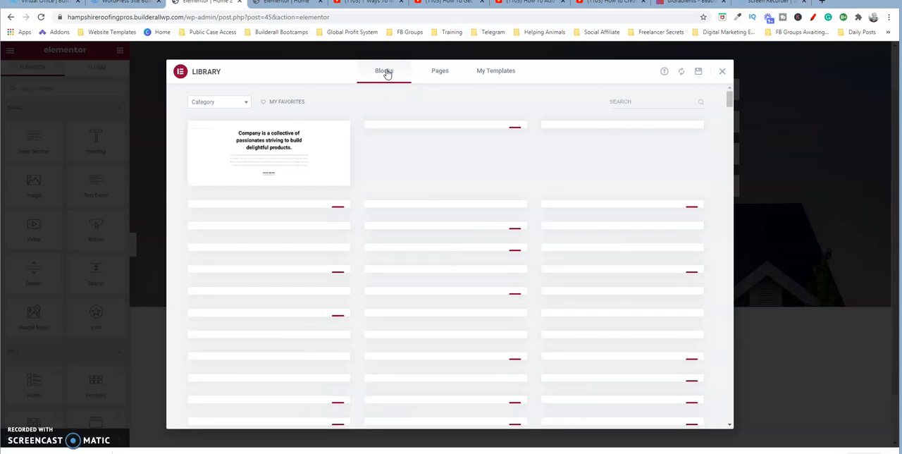
click(454, 169)
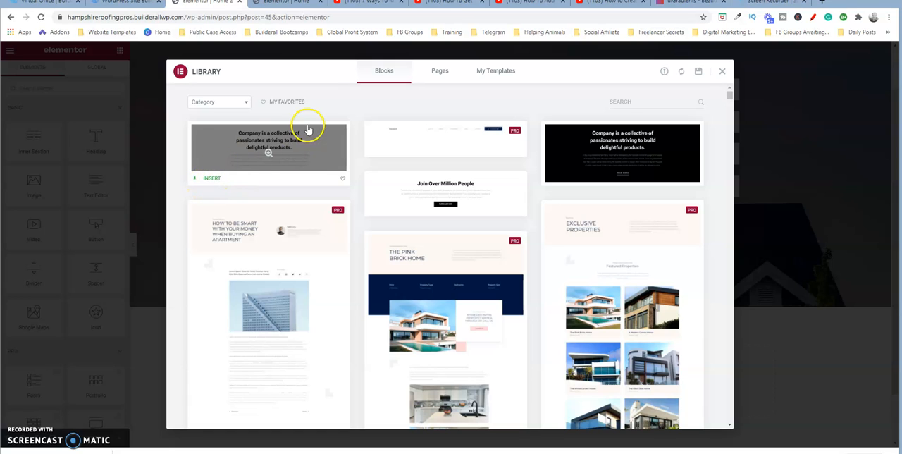
- Search the block library for "services" and insert the Image Services block with Marketing, Graphic Design and Management cards with Read More buttons
click(246, 103)
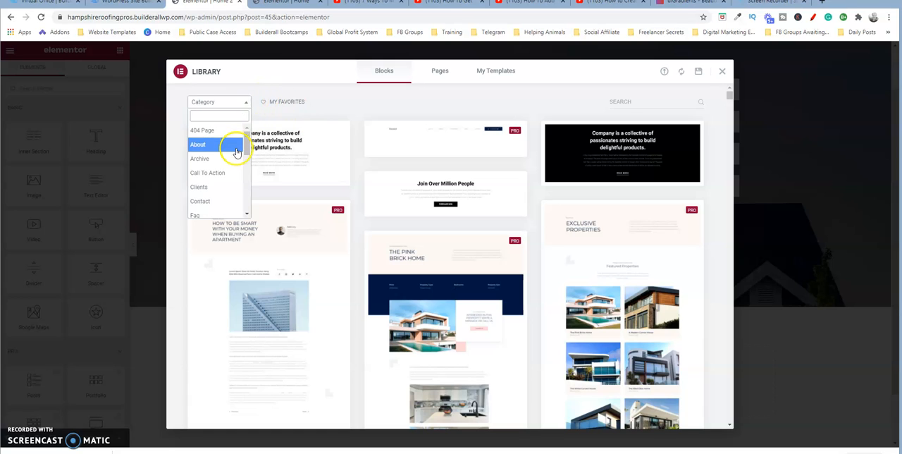
click(233, 103)
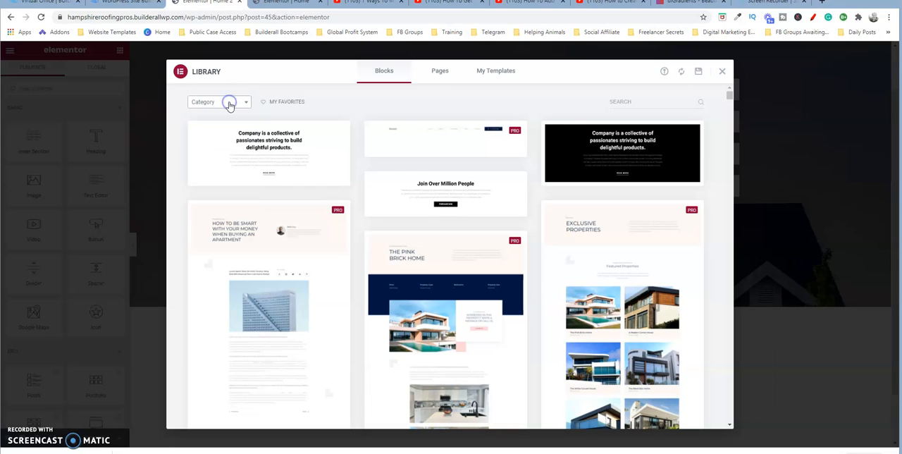
click(645, 100)
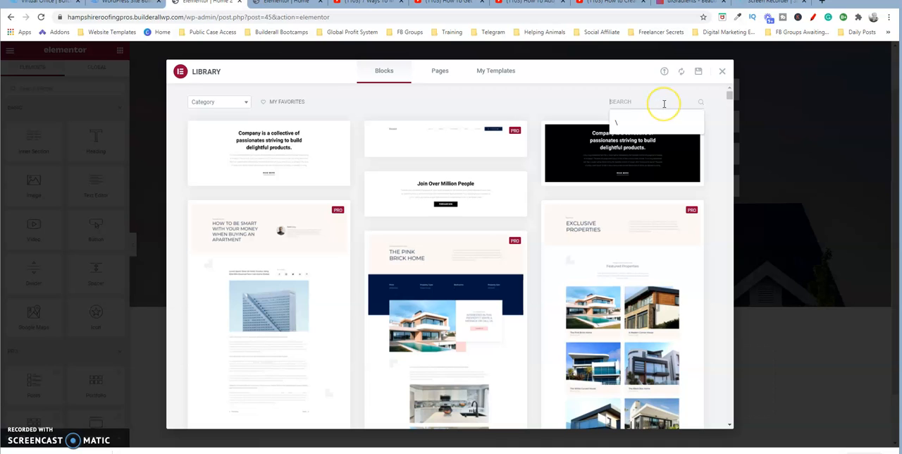
text(services)
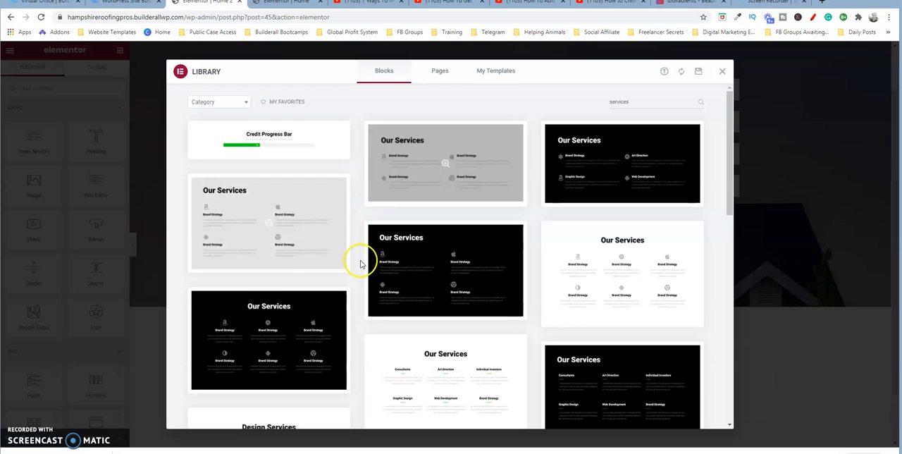
drag(733, 153, 745, 286)
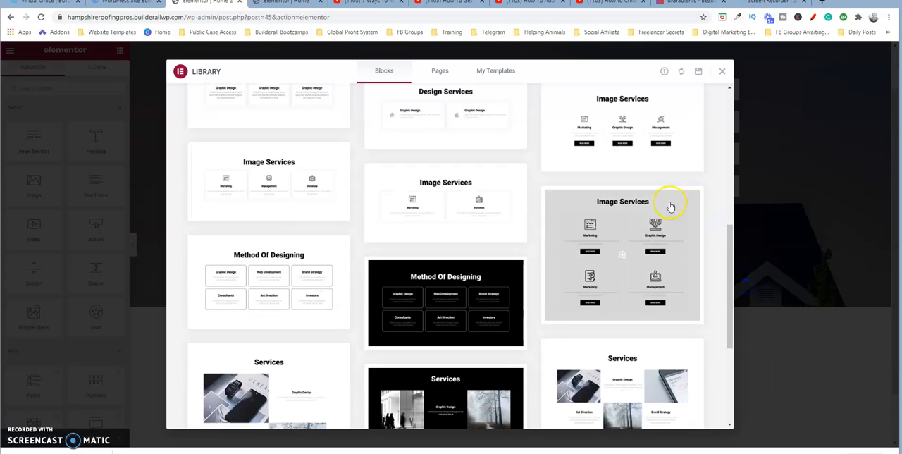
mouse_move(618, 125)
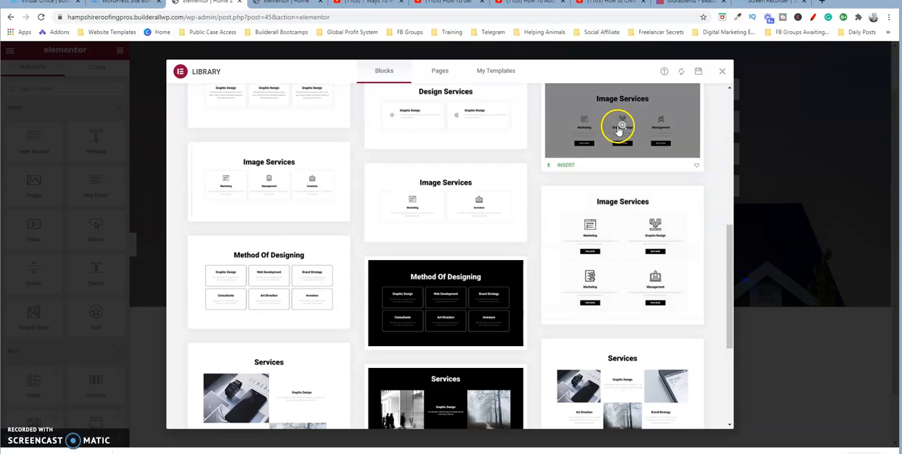
click(567, 165)
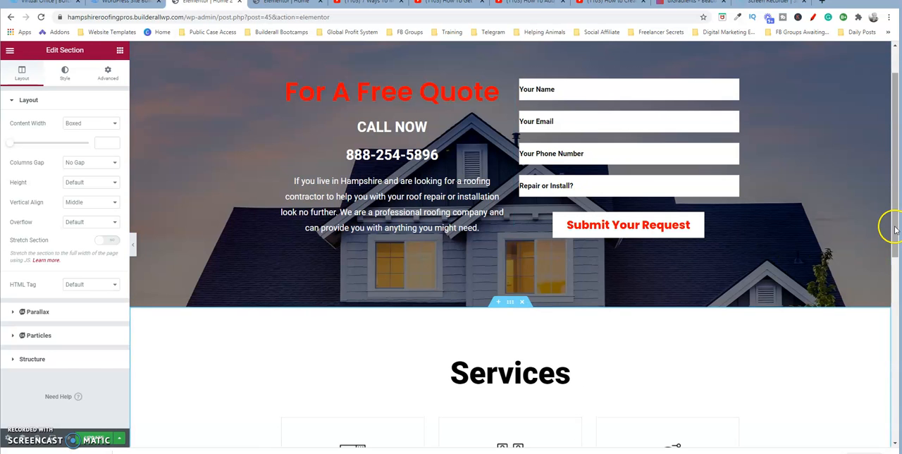
- Give the inserted Services section a classic background in a muted reddish brown colour
drag(895, 227, 895, 324)
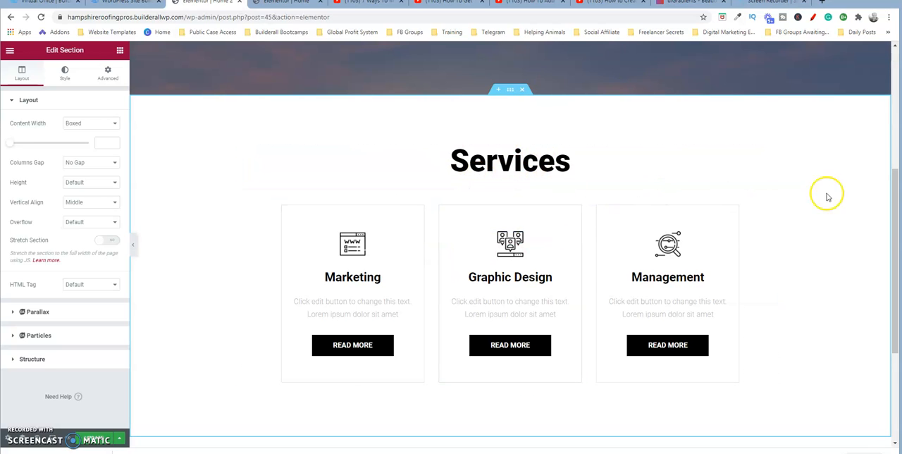
click(898, 213)
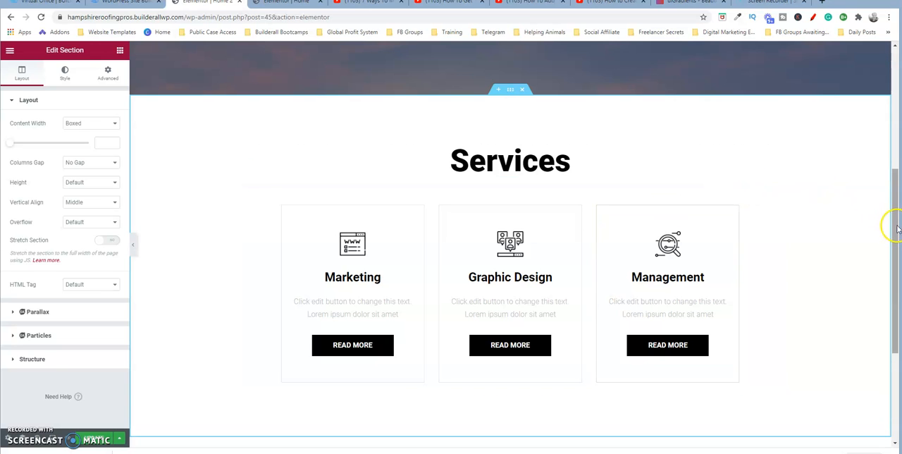
mouse_move(898, 227)
mouse_down()
mouse_move(898, 195)
mouse_move(898, 239)
mouse_up()
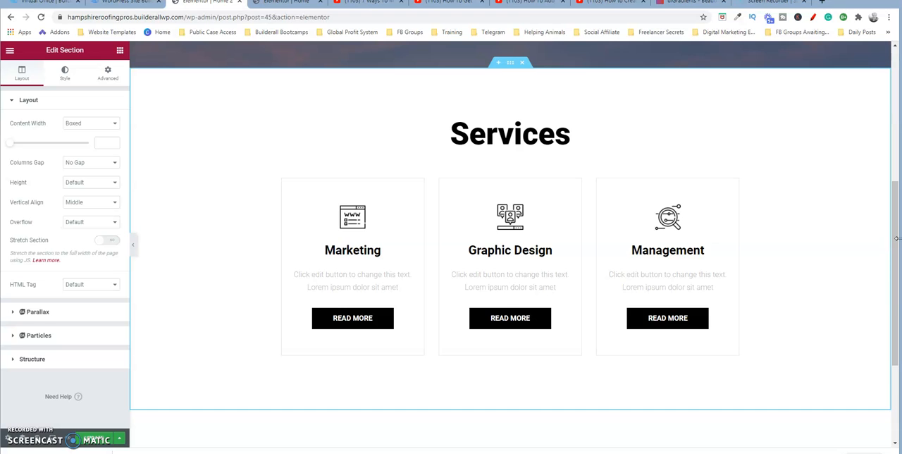
click(510, 65)
click(510, 64)
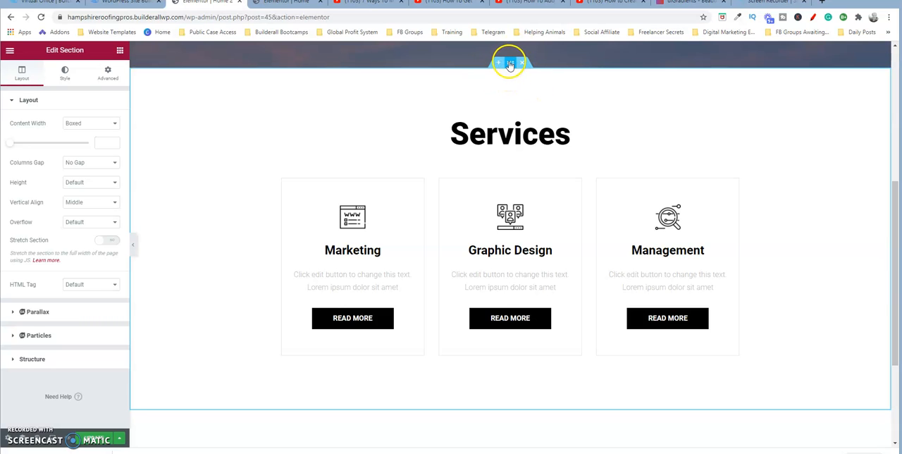
click(510, 64)
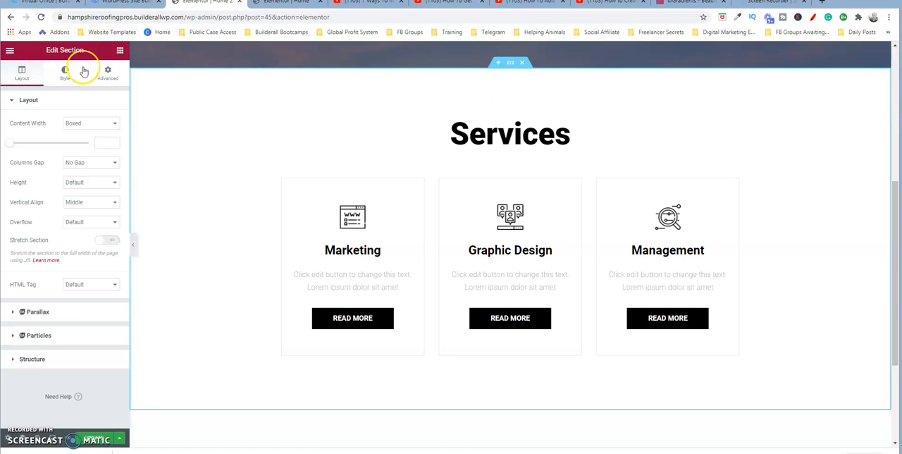
click(356, 117)
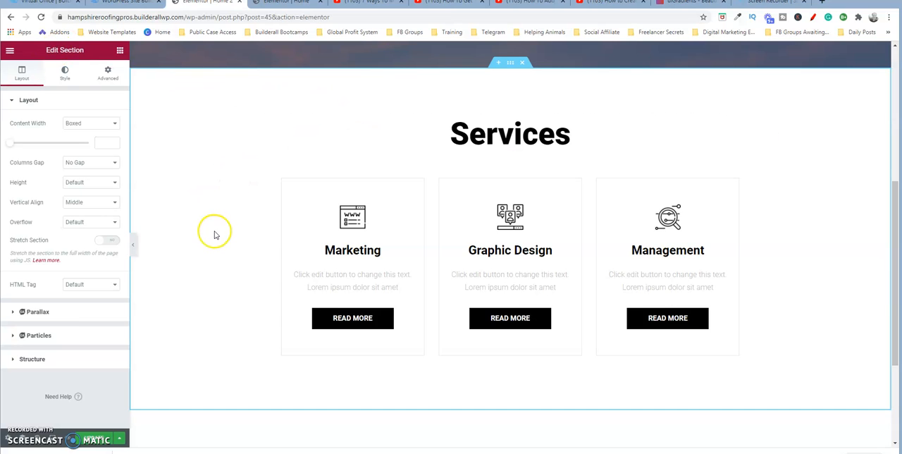
click(64, 73)
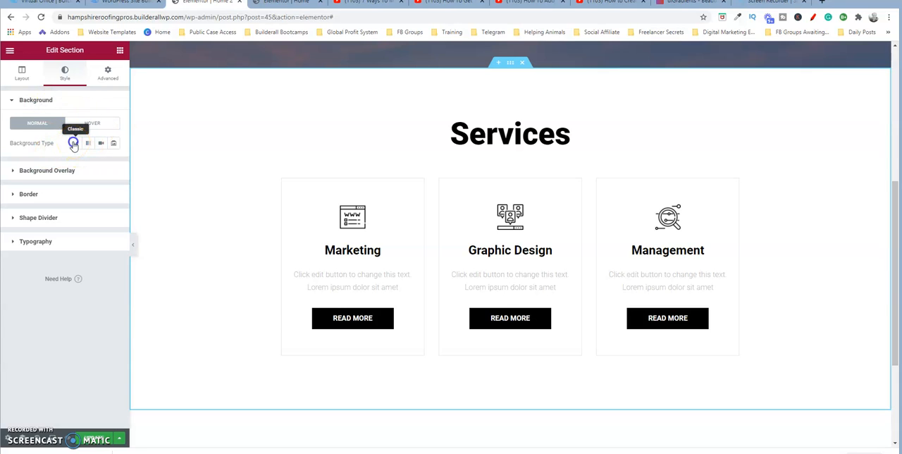
click(74, 143)
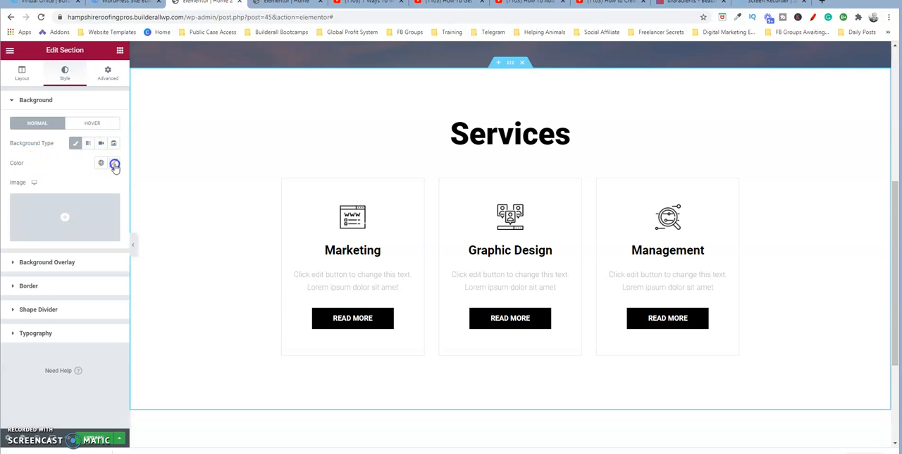
click(115, 164)
click(147, 228)
drag(165, 212, 97, 229)
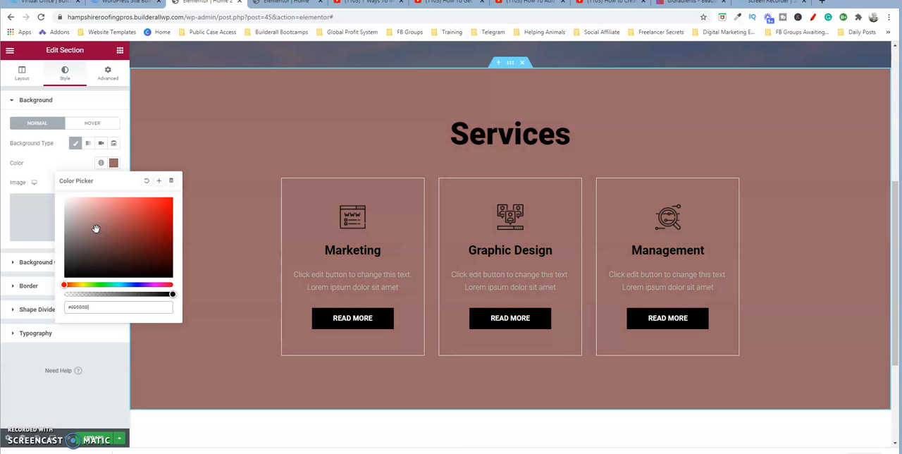
click(216, 138)
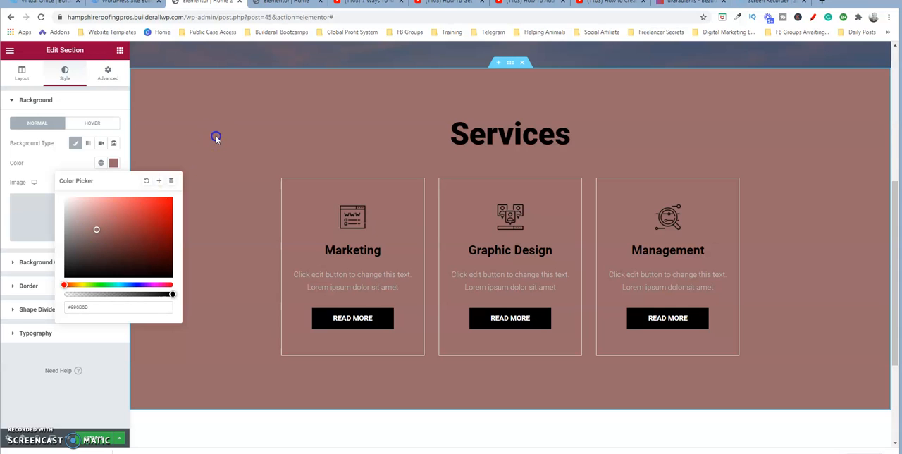
click(113, 163)
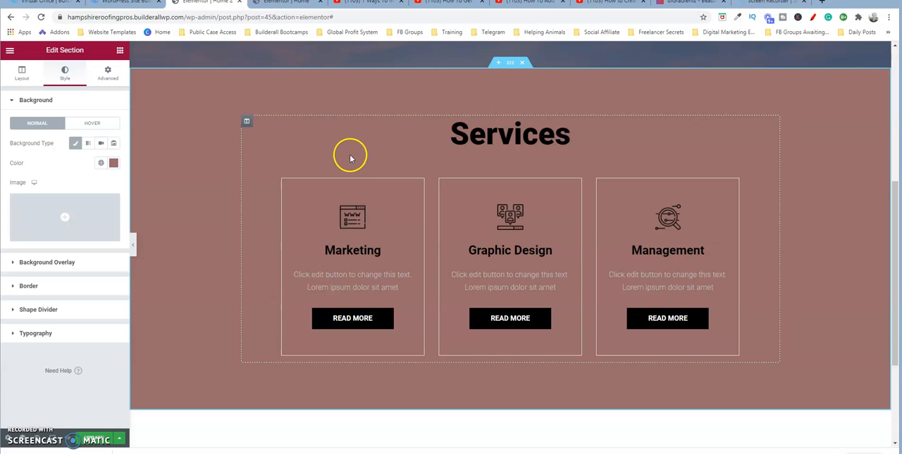
- Clear the title of the section's main heading and re-enter it as "Services" in the heading settings
click(247, 122)
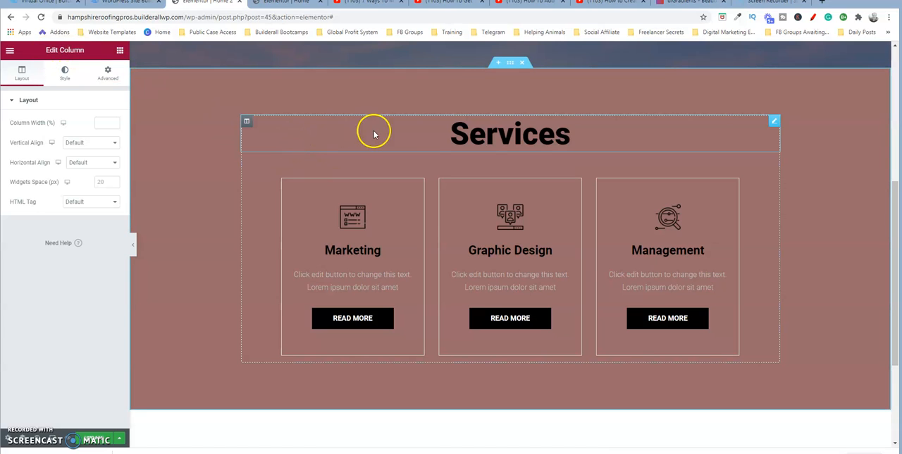
click(479, 139)
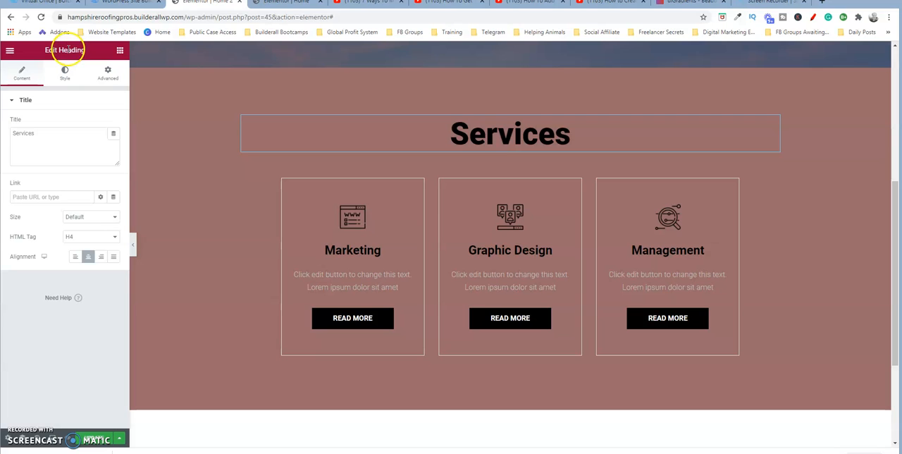
click(36, 132)
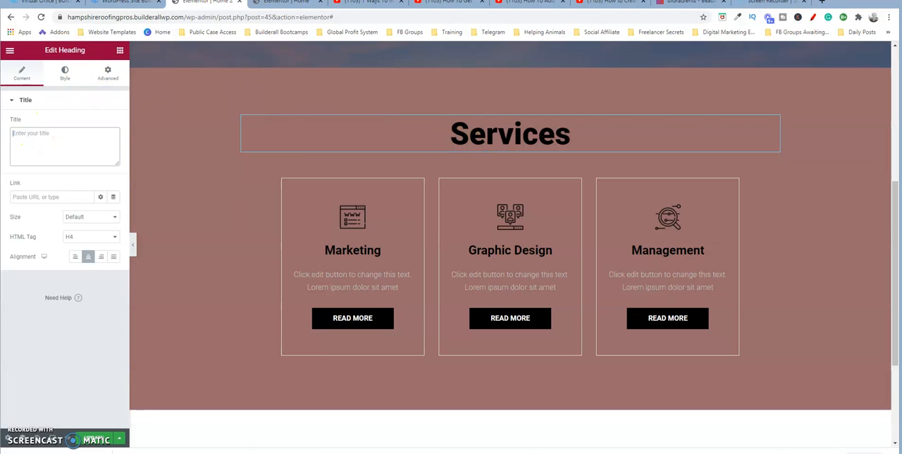
text(S)
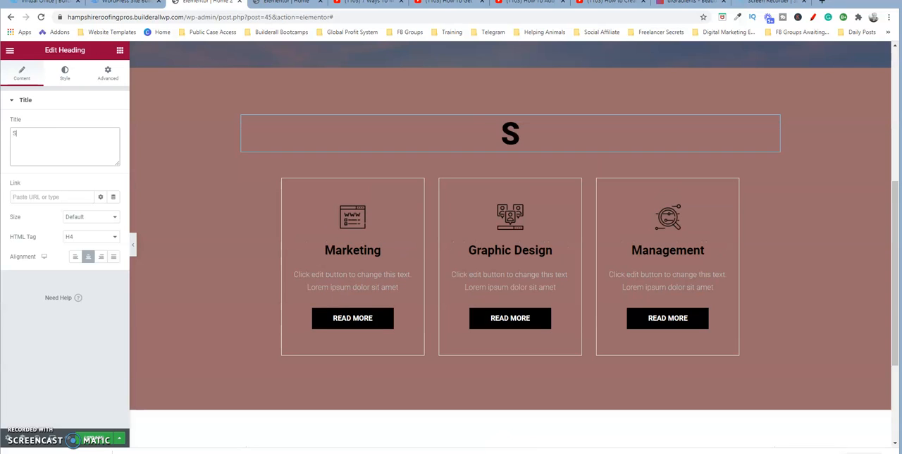
text(ervices)
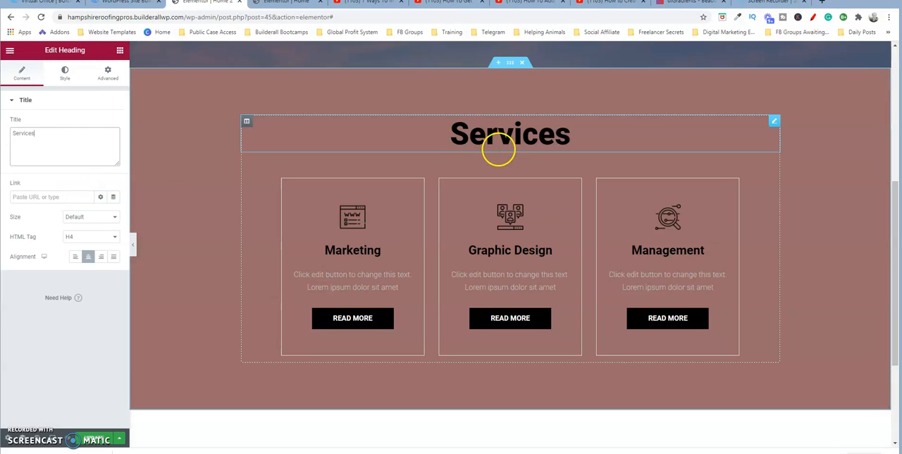
- Delete the last three letters of the Services heading directly on the page and re-enter "ces"
click(571, 133)
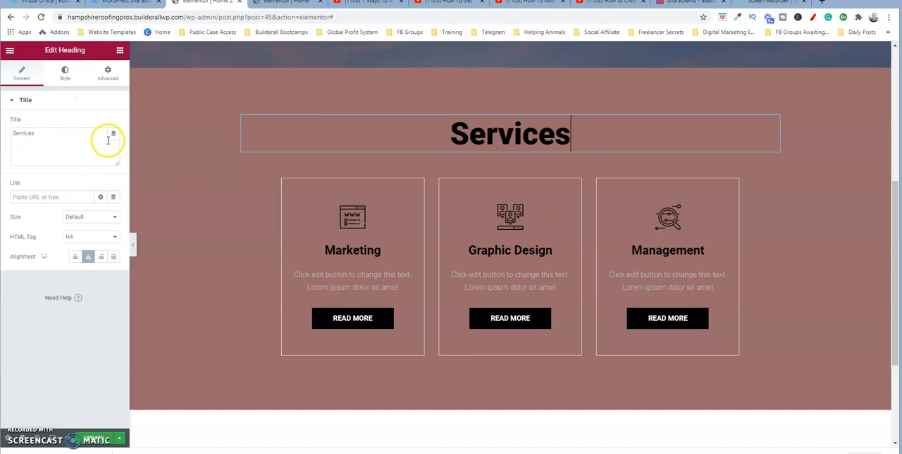
key(BackSpace)
key(BackSpace)
key(BackSpace)
text(ces)
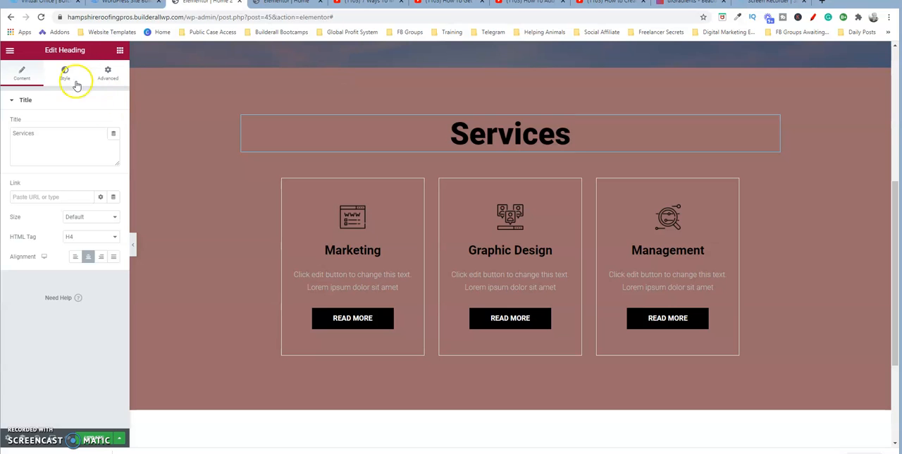
- Try red as the Services heading's text colour, and return it to black (#000000)
click(66, 75)
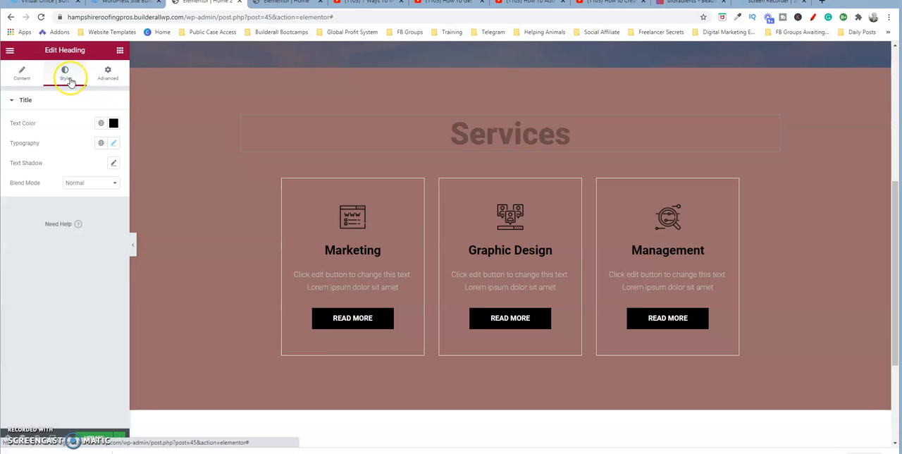
click(114, 123)
click(162, 170)
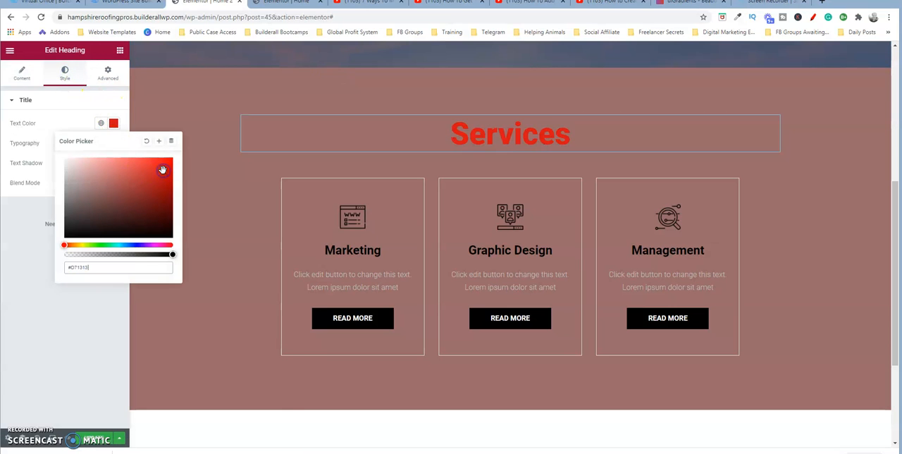
mouse_move(165, 172)
mouse_down()
mouse_move(58, 233)
mouse_move(63, 250)
mouse_up()
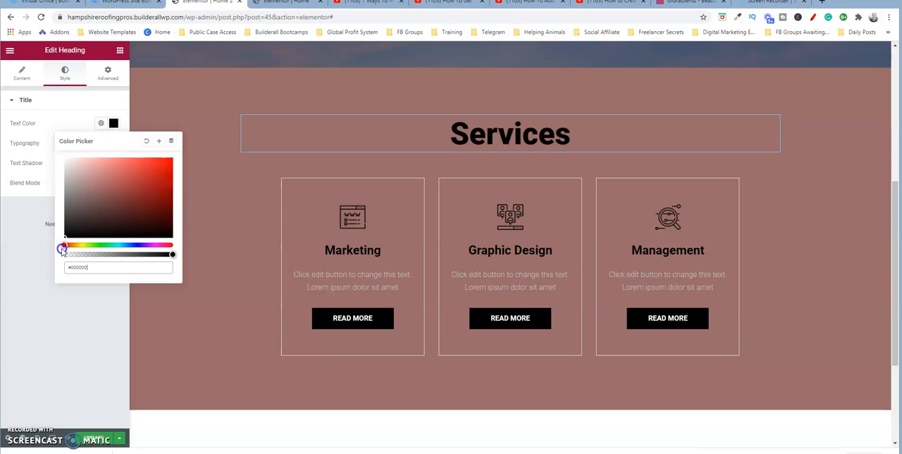
click(114, 124)
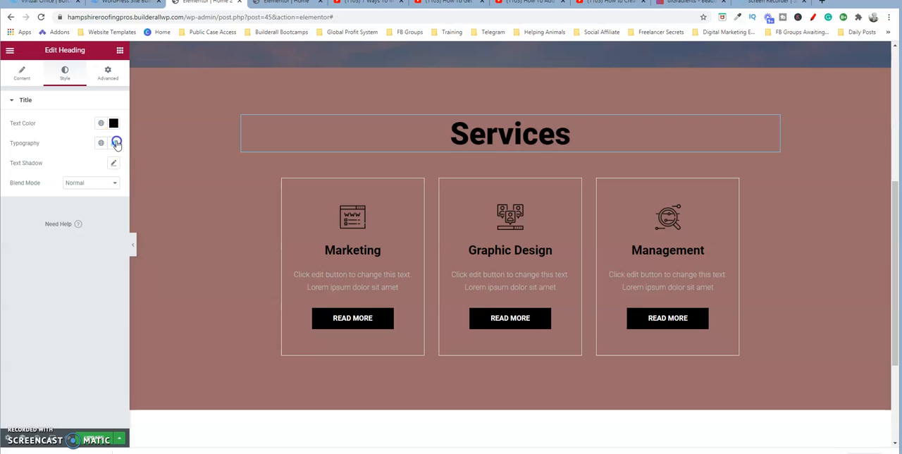
- Try Tahoma and Verdana as the Services heading's font family, and return it to Default
click(116, 144)
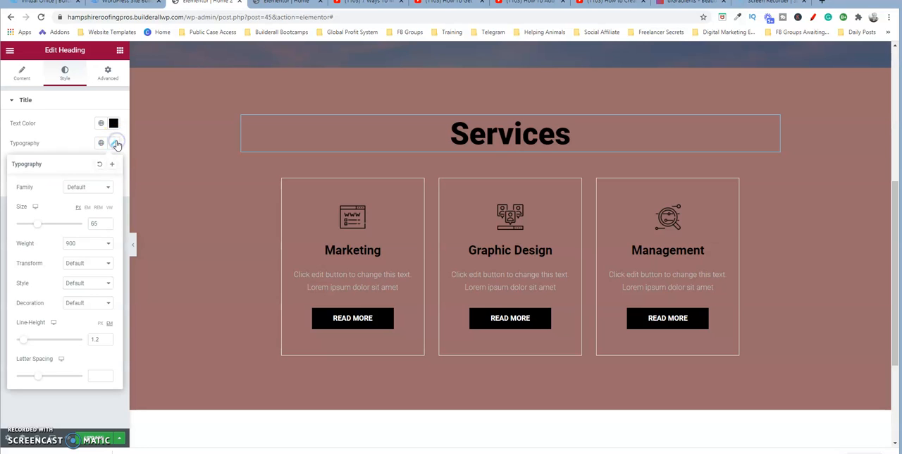
click(108, 189)
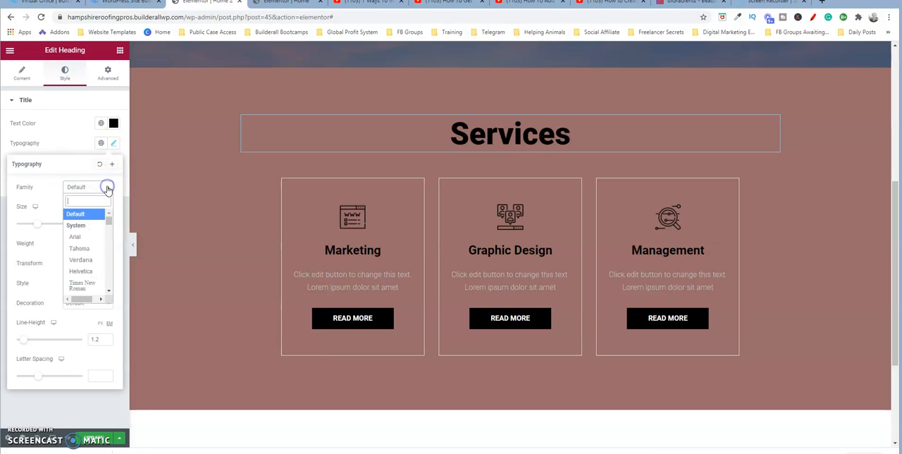
click(82, 248)
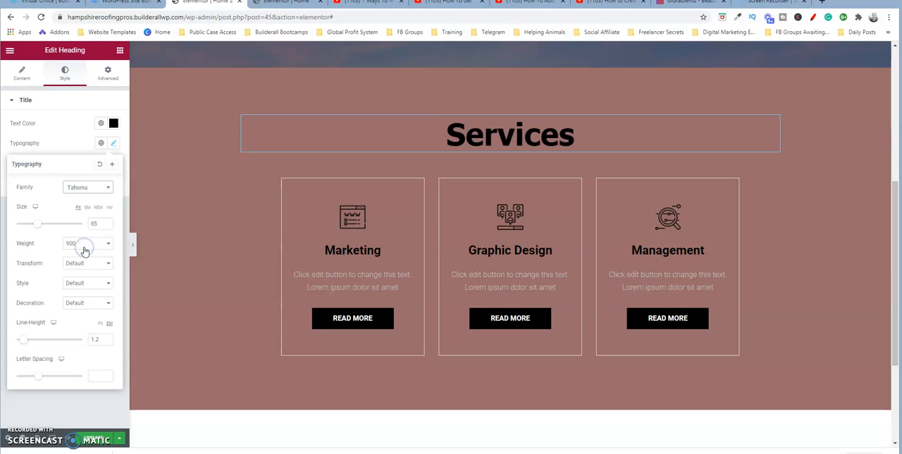
click(105, 188)
click(89, 260)
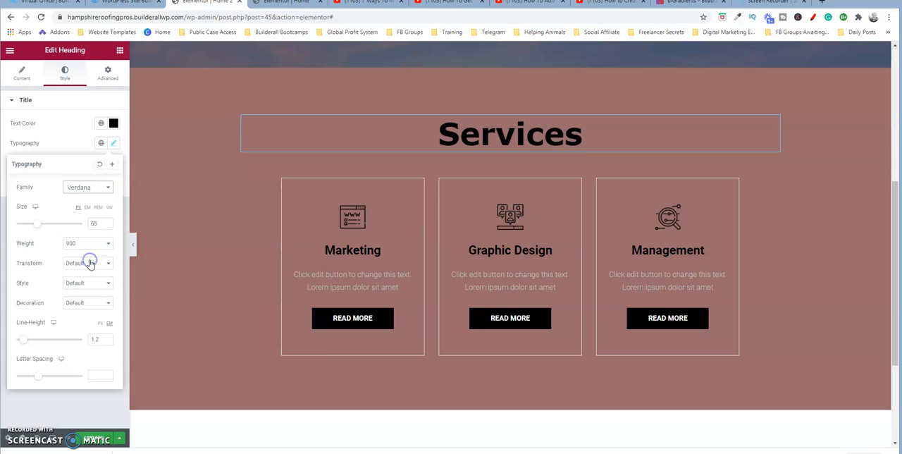
click(102, 191)
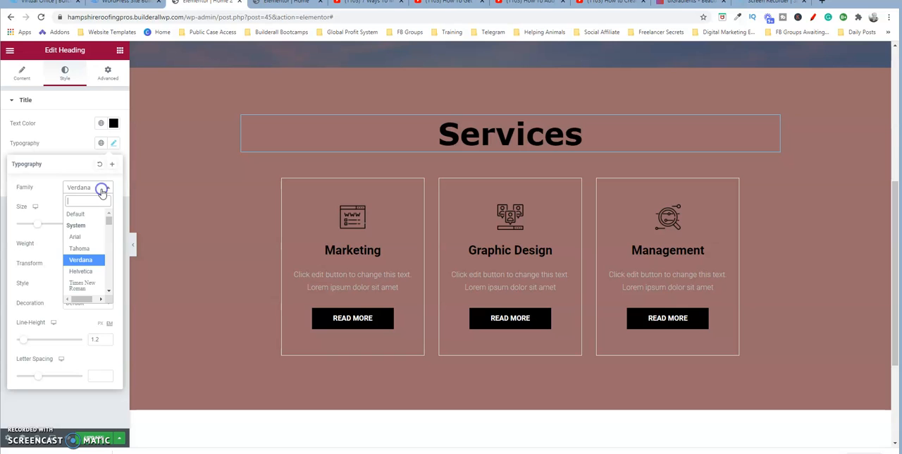
click(76, 213)
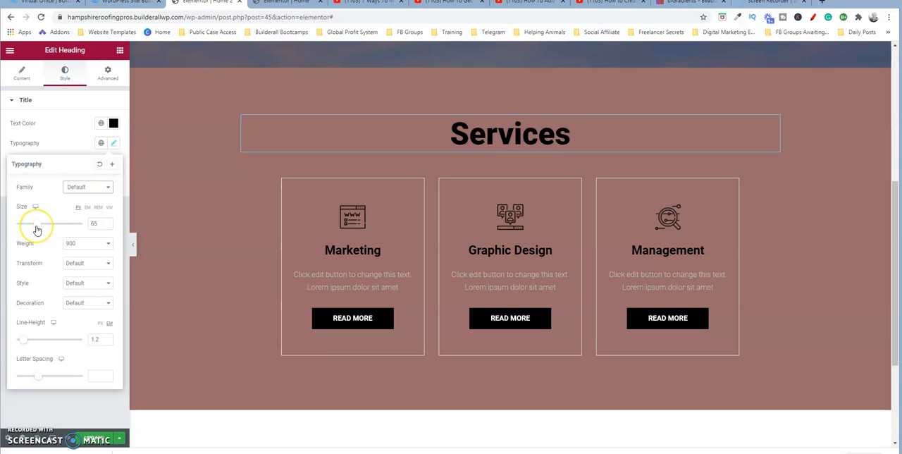
- Try a font weight of 200 on the Services heading, and set it to 800
mouse_move(36, 228)
mouse_down()
mouse_move(50, 227)
mouse_move(37, 229)
mouse_up()
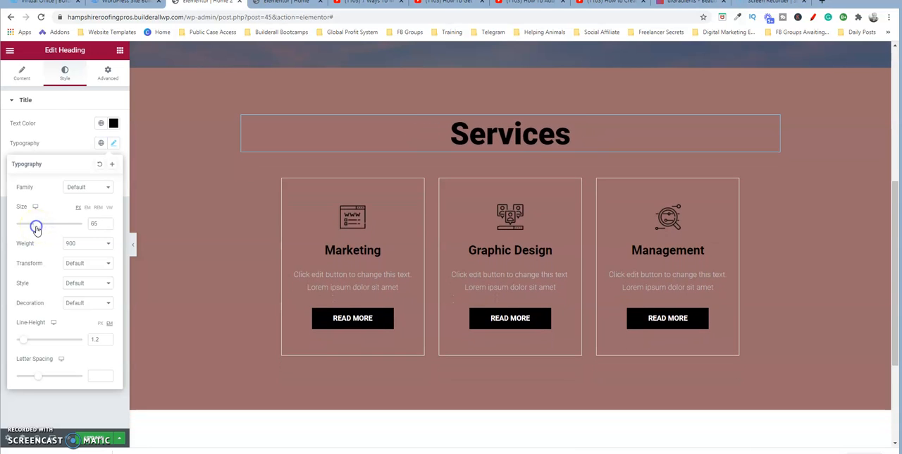
click(107, 243)
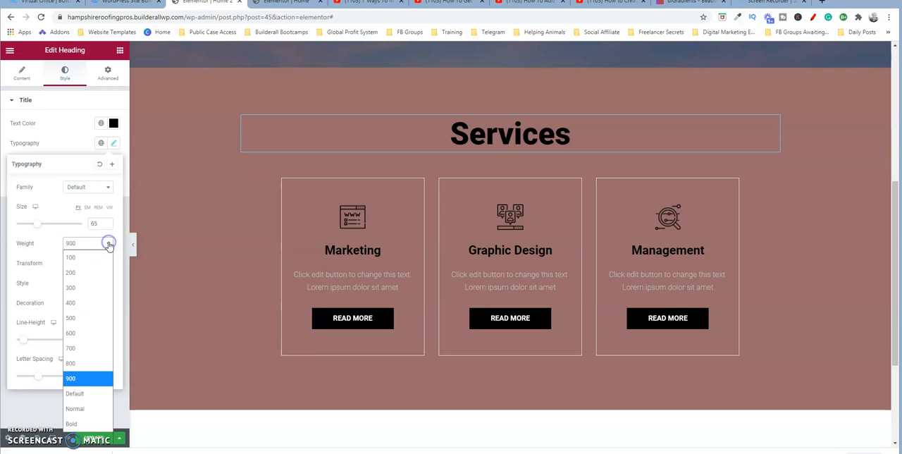
click(82, 272)
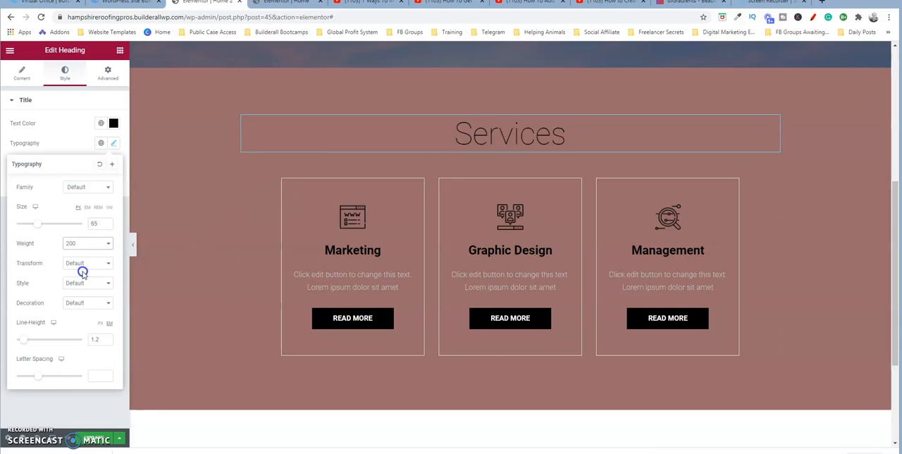
click(107, 244)
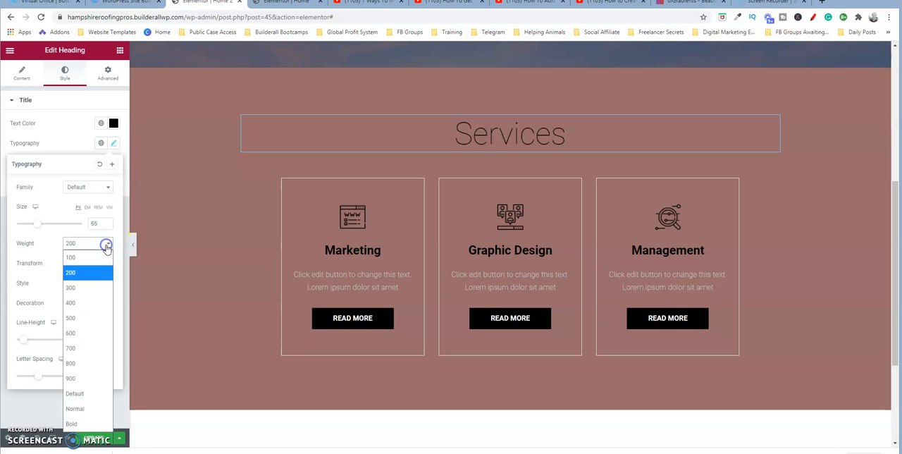
click(84, 361)
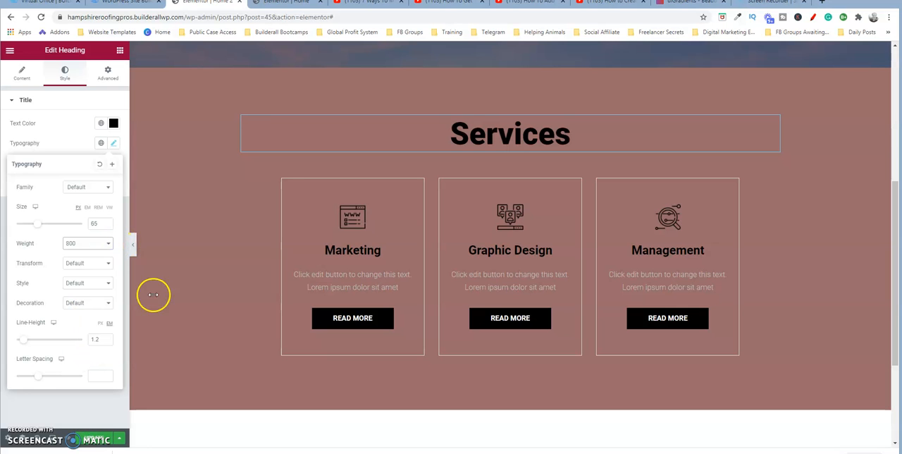
click(419, 137)
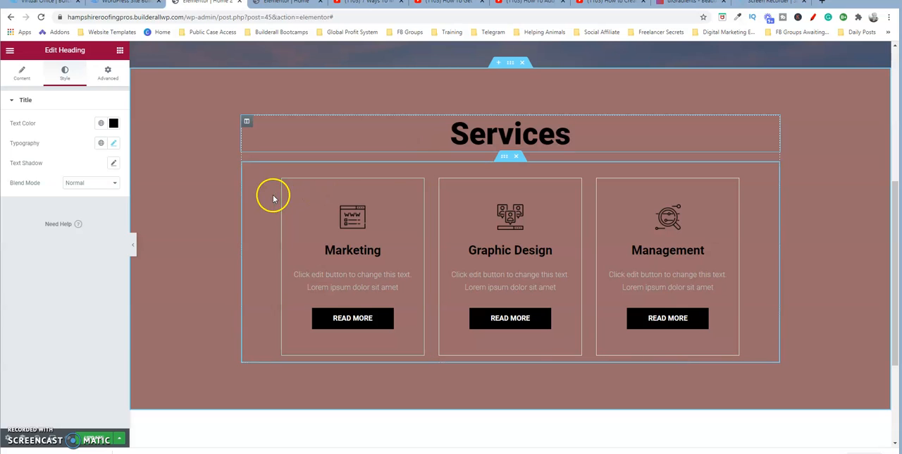
- Give the inner section holding the three service cards a classic background in a dark reddish brown colour
click(504, 158)
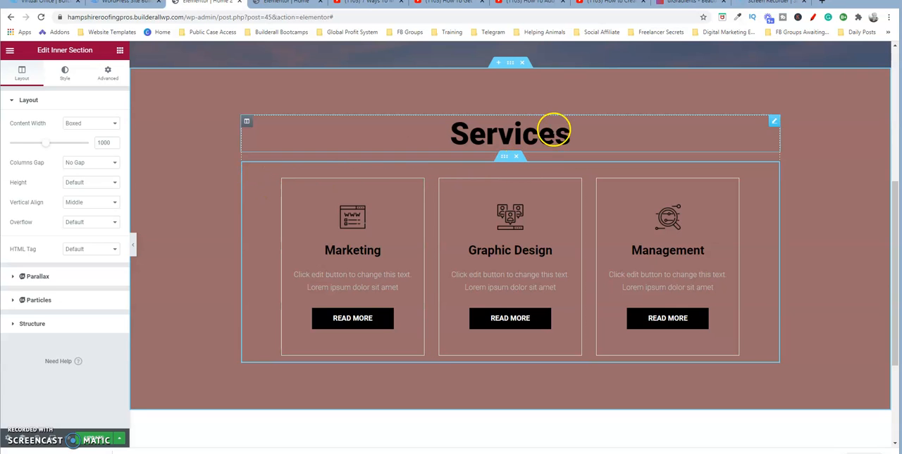
click(120, 51)
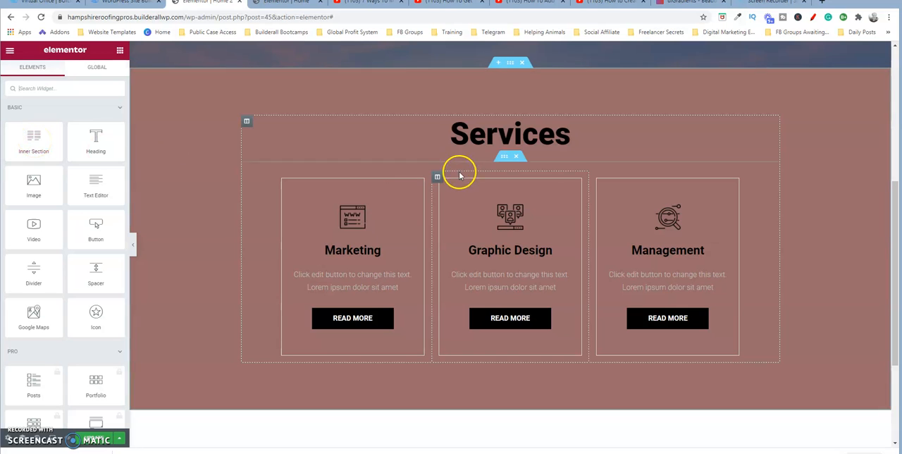
click(504, 156)
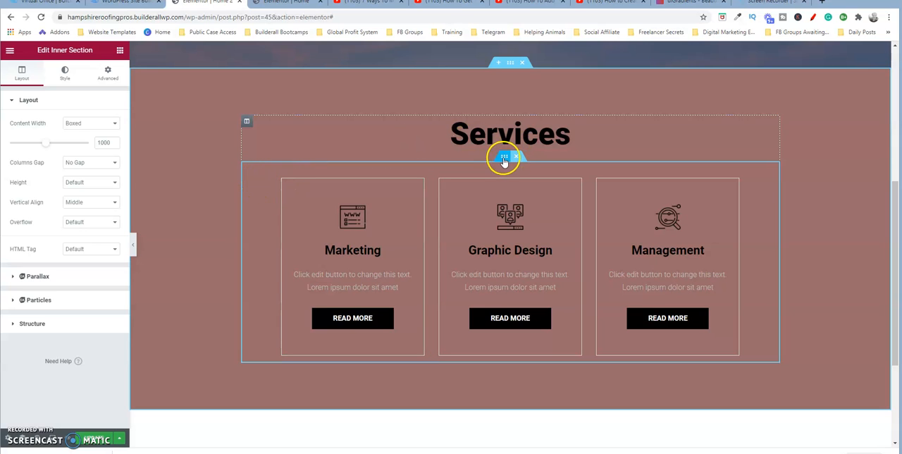
click(68, 71)
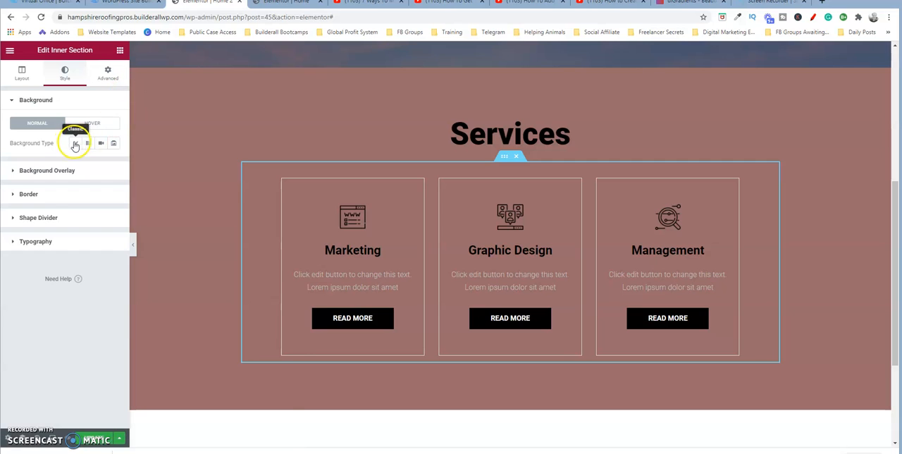
click(75, 143)
click(77, 144)
click(113, 162)
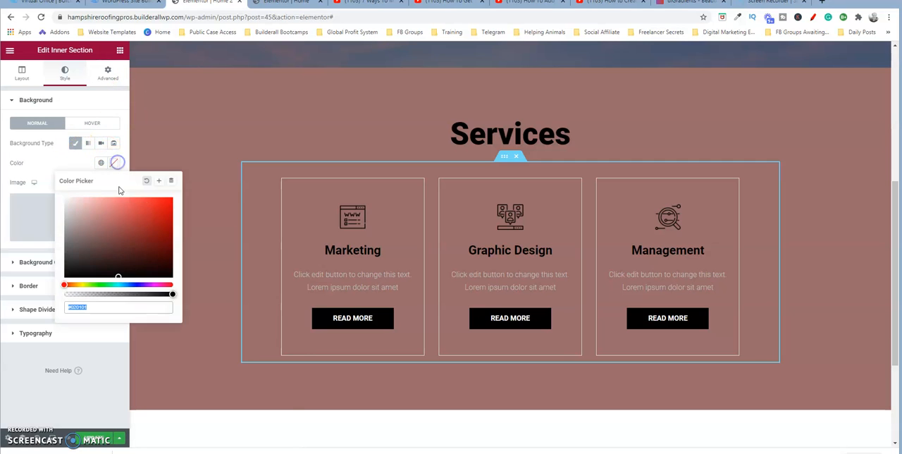
drag(117, 272, 123, 248)
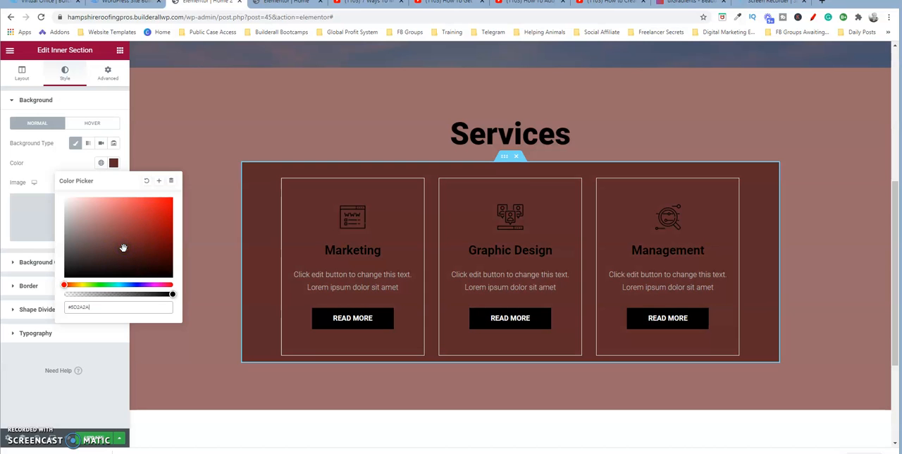
click(113, 163)
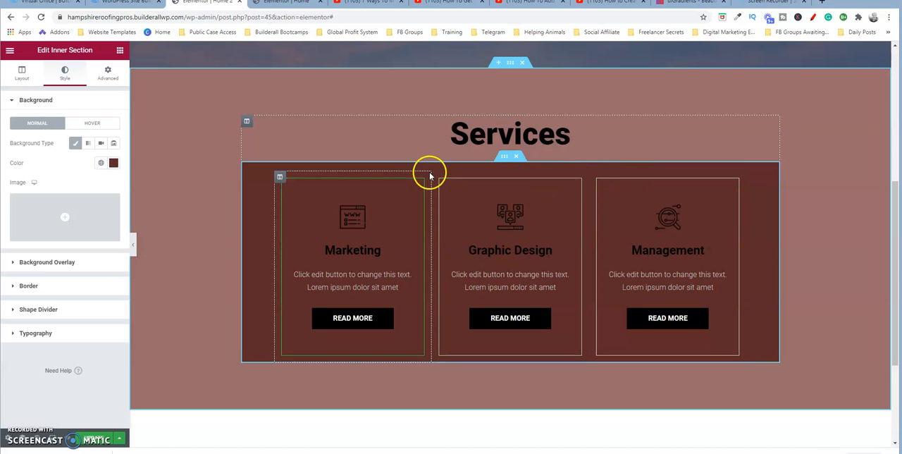
- Open the media library from the Marketing card's image box and close it without choosing another image
click(300, 195)
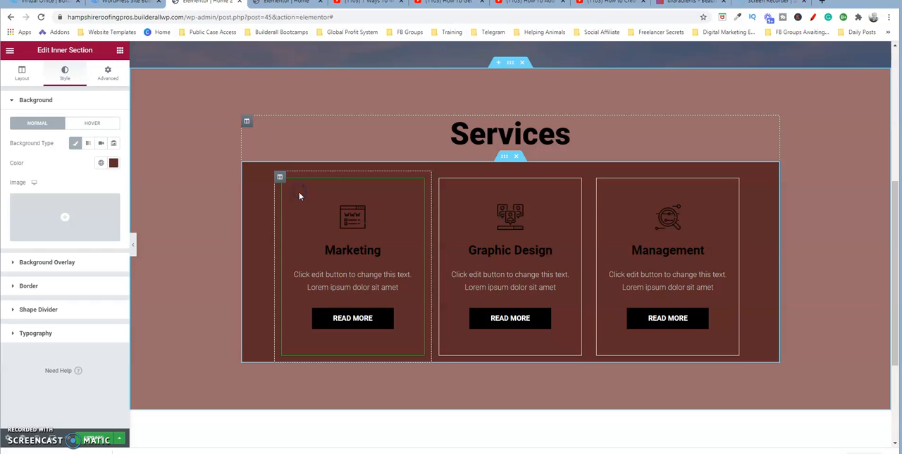
click(315, 217)
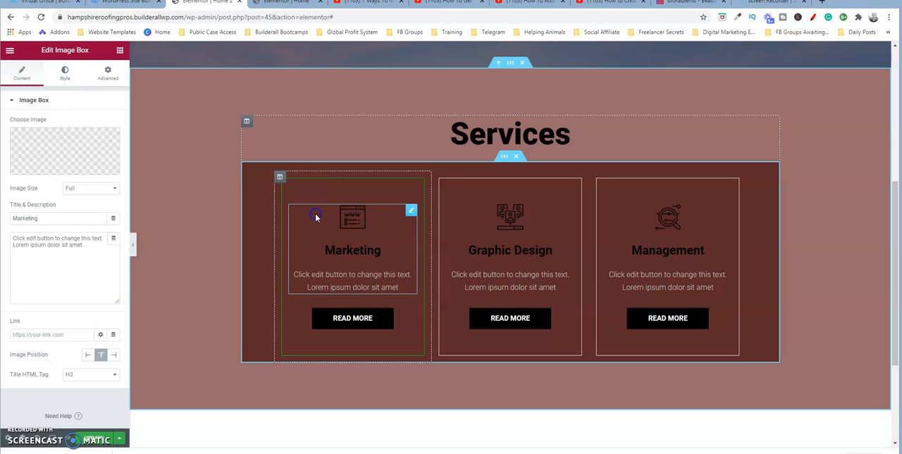
click(322, 193)
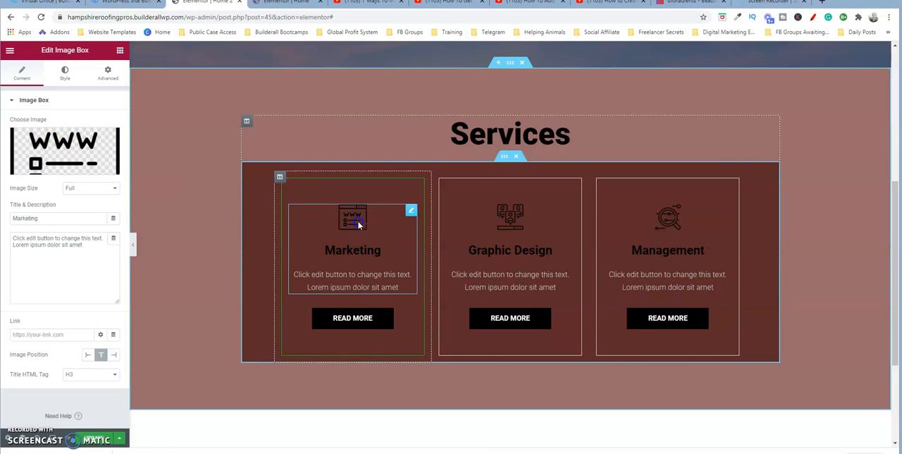
click(58, 164)
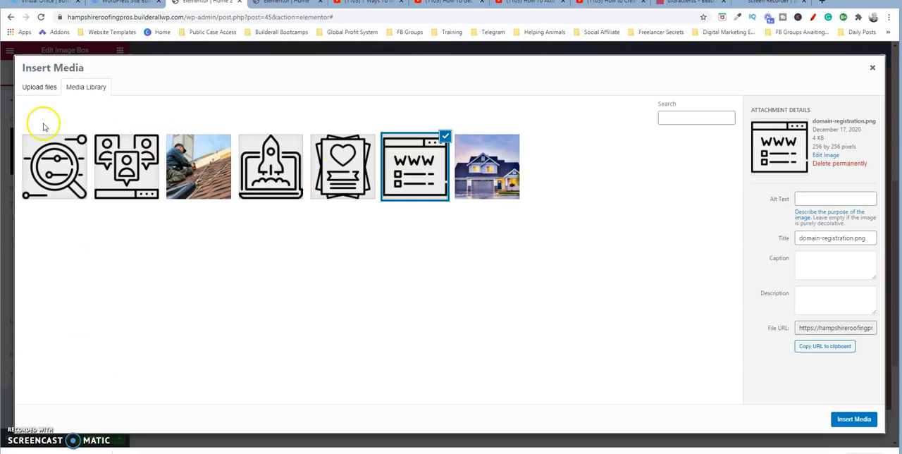
click(872, 69)
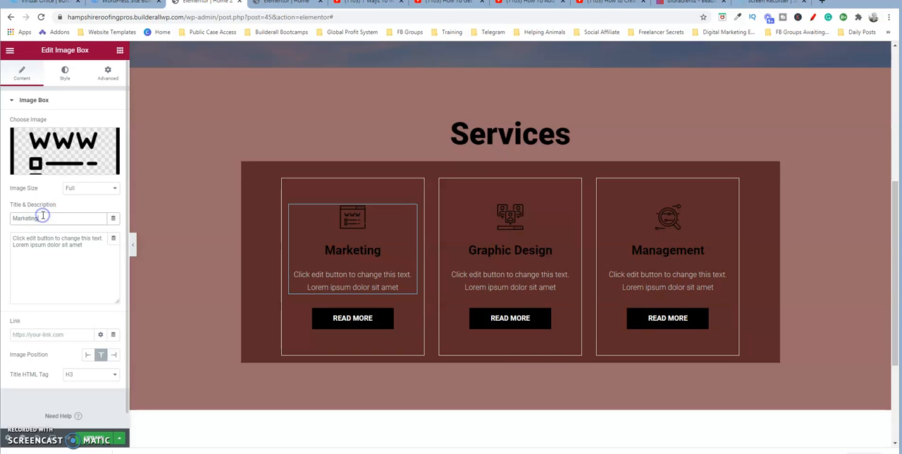
- Look over the Marketing card's description text on the page and in the image box settings, without editing it
click(344, 274)
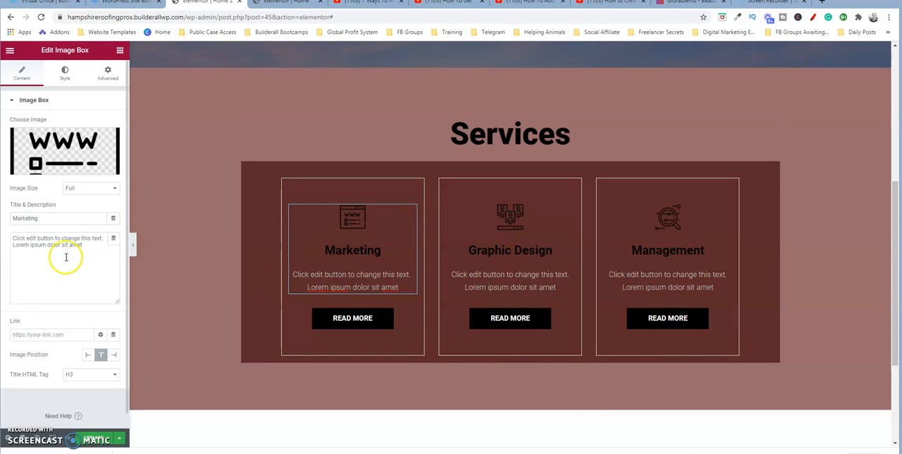
click(91, 246)
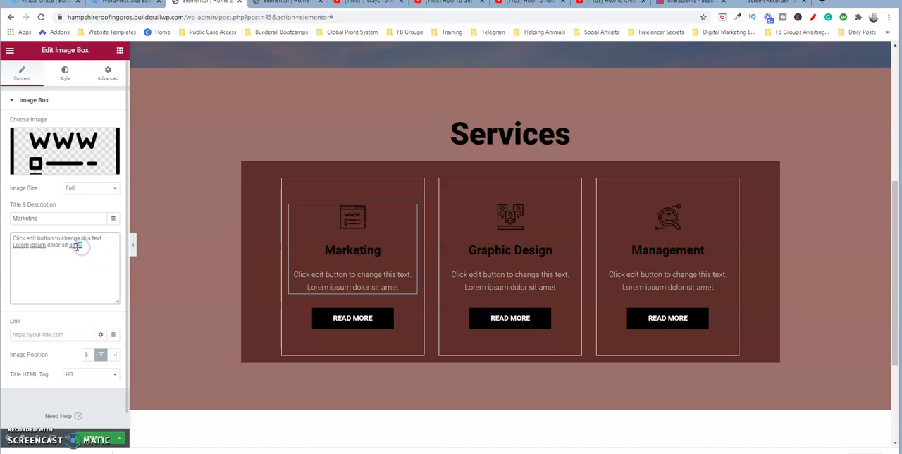
click(349, 283)
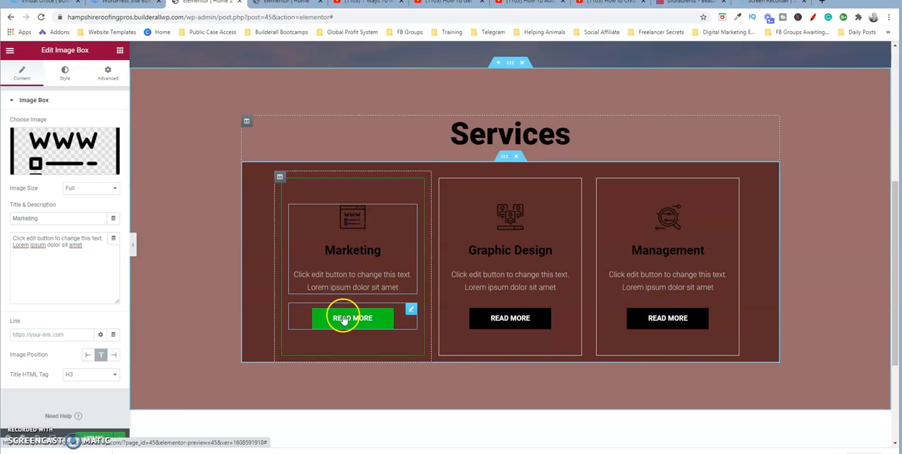
- Open the Marketing card's Read More button styling, try a different text colour, and return it to white
click(398, 314)
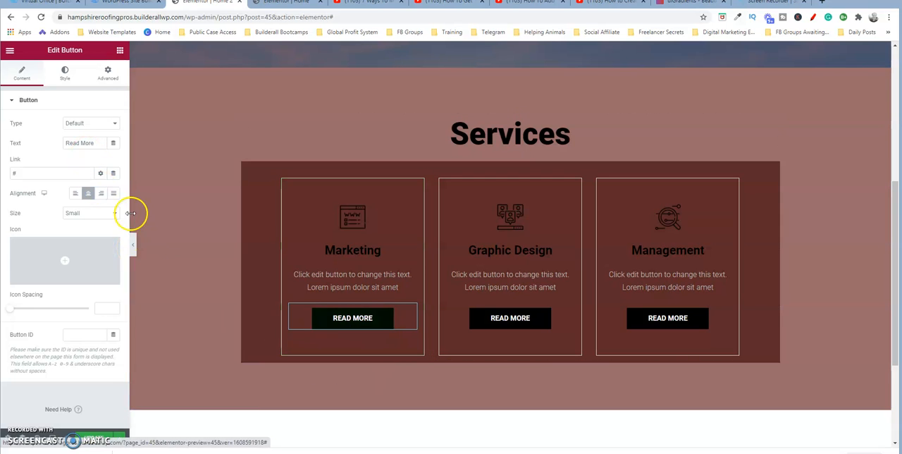
click(63, 75)
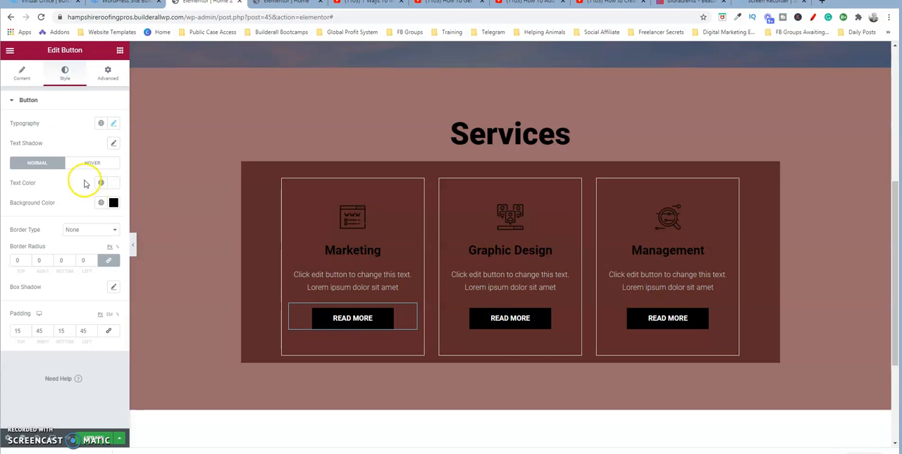
click(113, 185)
click(152, 226)
drag(152, 227, 61, 217)
click(113, 183)
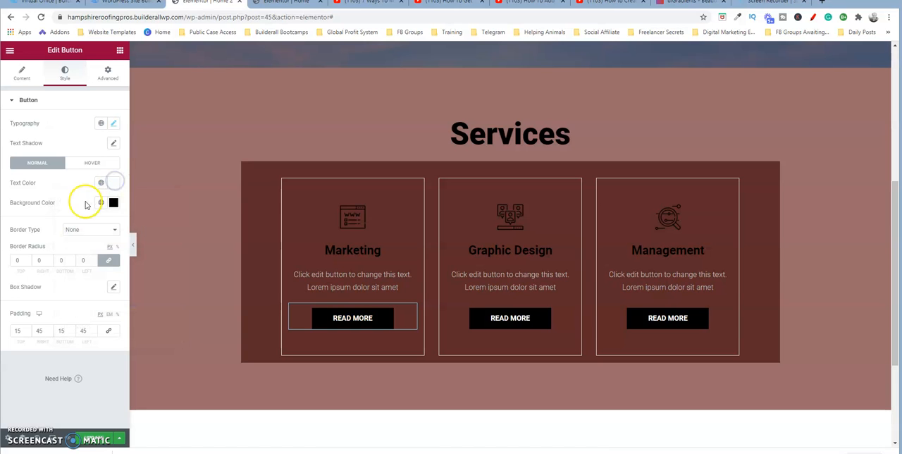
- Try red as the Marketing card's Read More button background colour, and return it to black
click(113, 202)
click(161, 250)
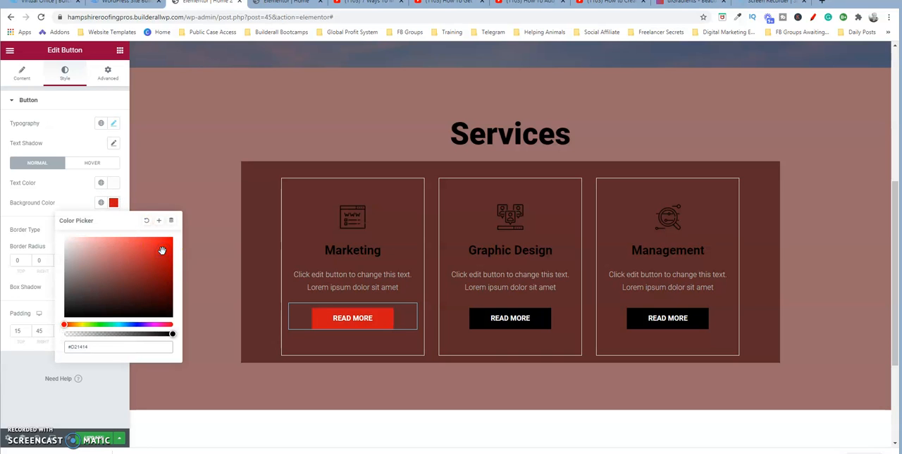
drag(117, 282, 62, 315)
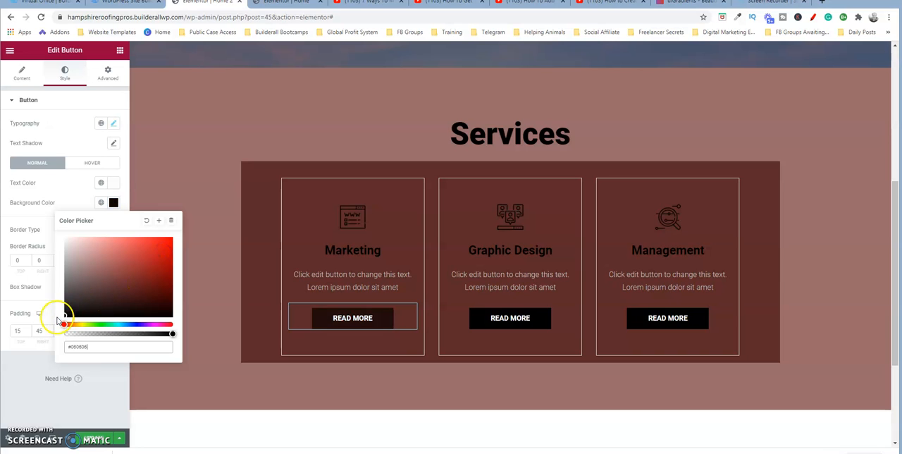
click(115, 201)
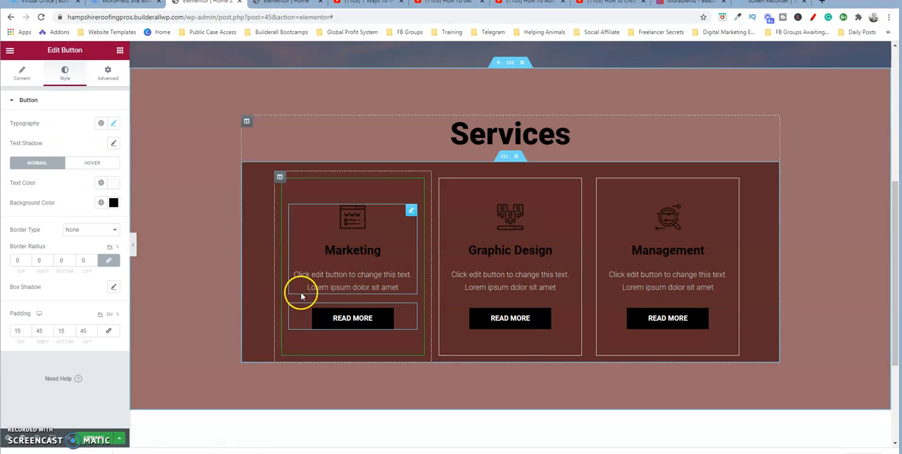
- Set the hover background colour of the Marketing card's Read More button to blue (#004ACE)
click(96, 163)
click(114, 202)
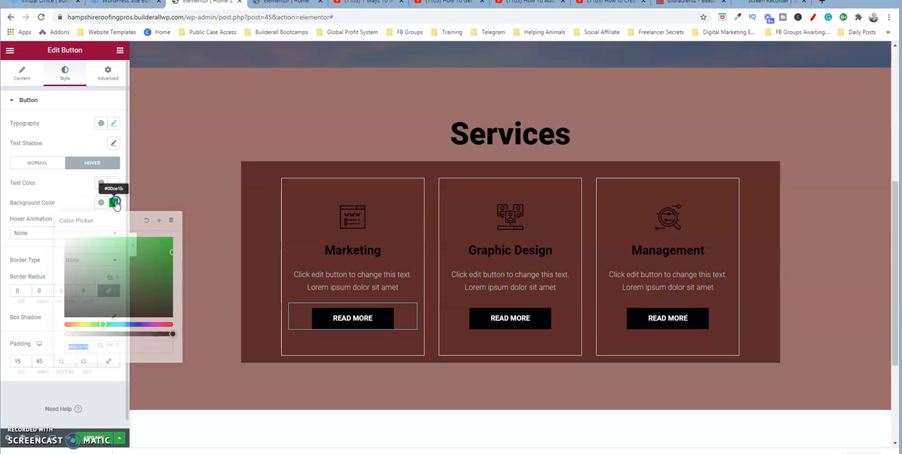
click(129, 324)
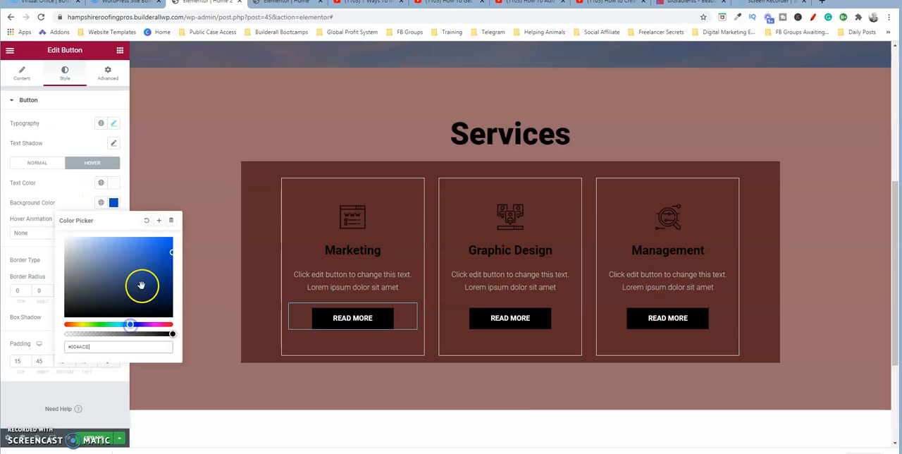
- Give the Marketing card's column a classic background in solid red (#C21E1E)
click(113, 203)
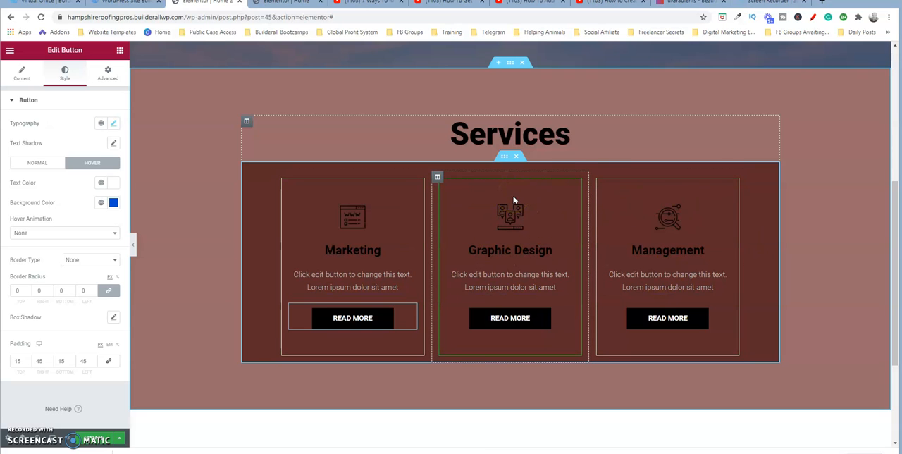
click(372, 283)
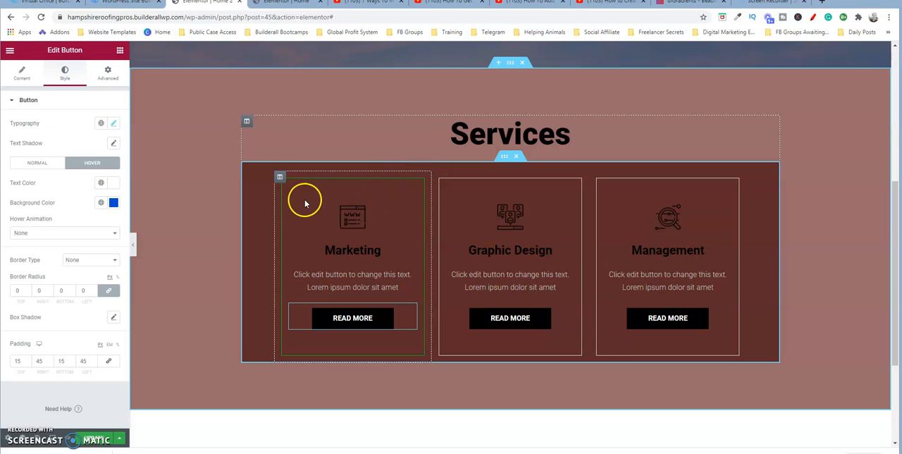
click(280, 178)
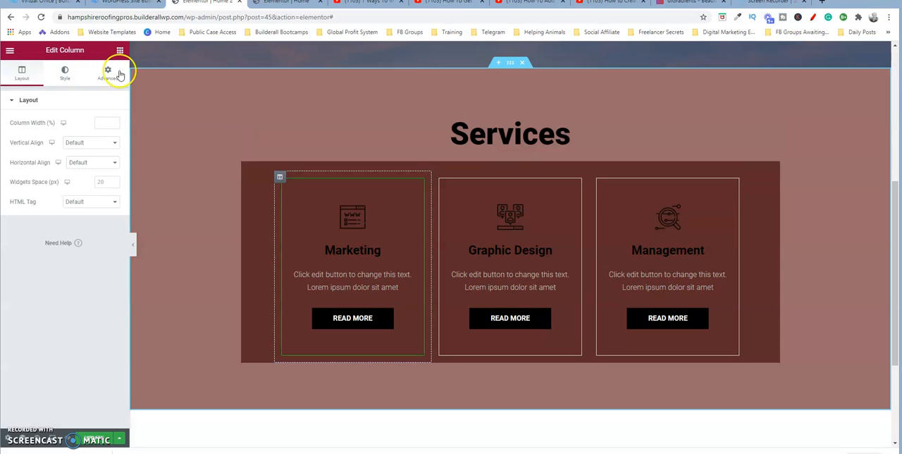
click(64, 73)
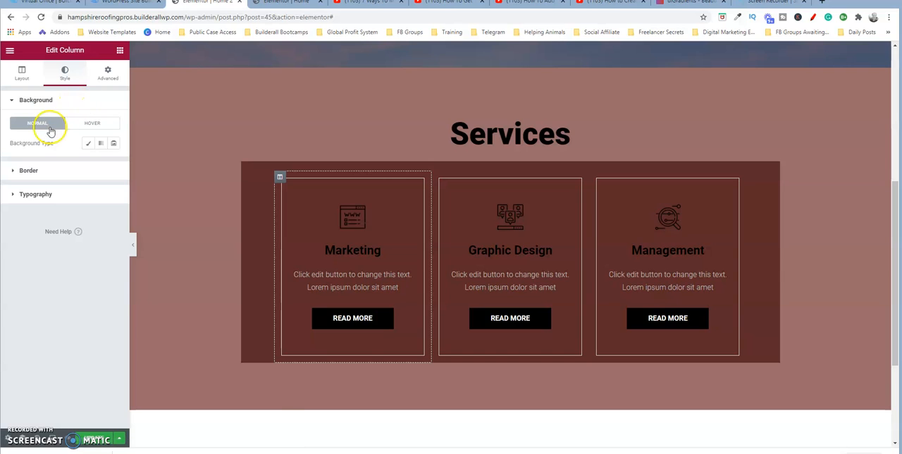
click(88, 144)
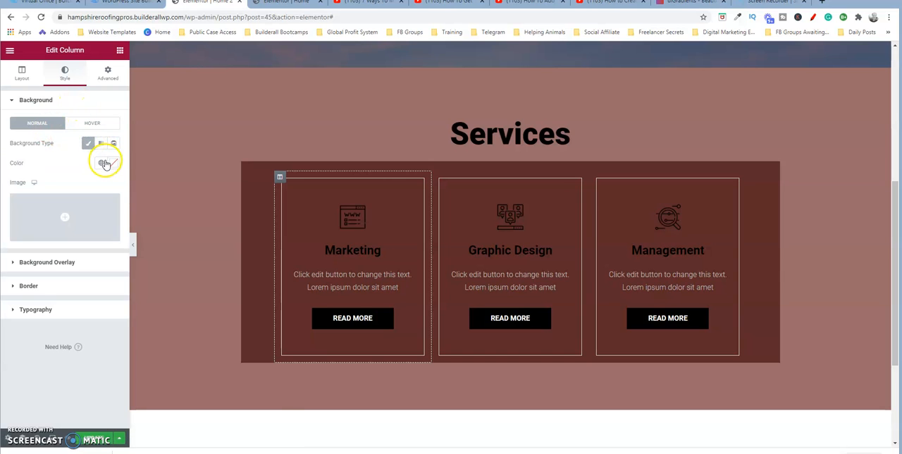
click(88, 143)
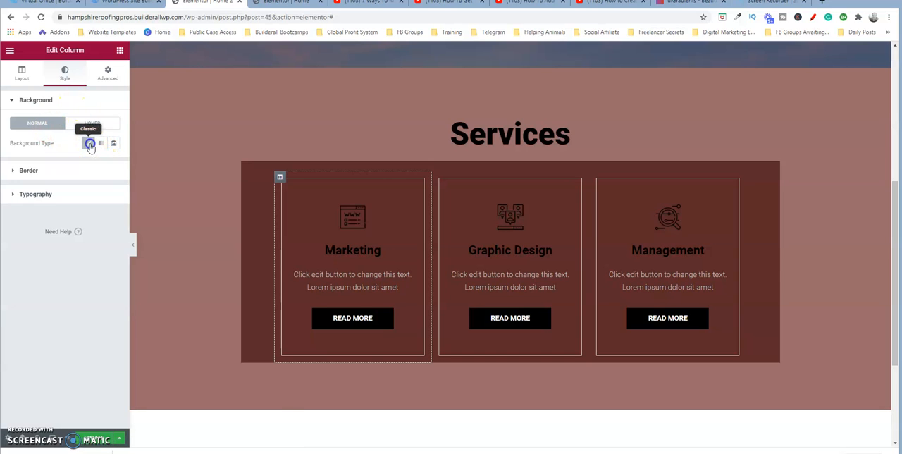
click(85, 144)
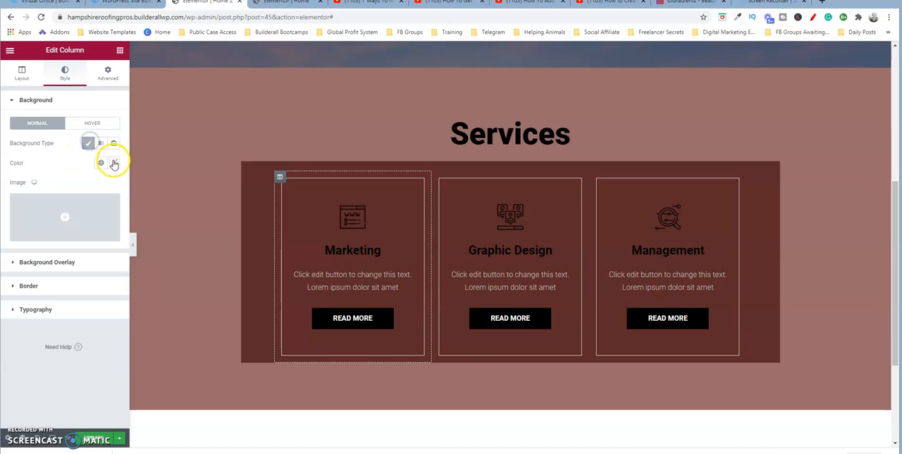
click(114, 163)
drag(146, 206, 156, 216)
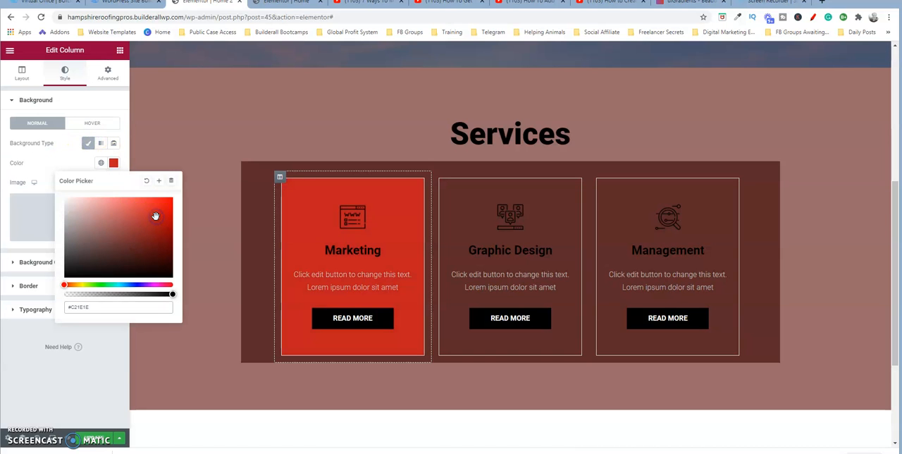
click(114, 163)
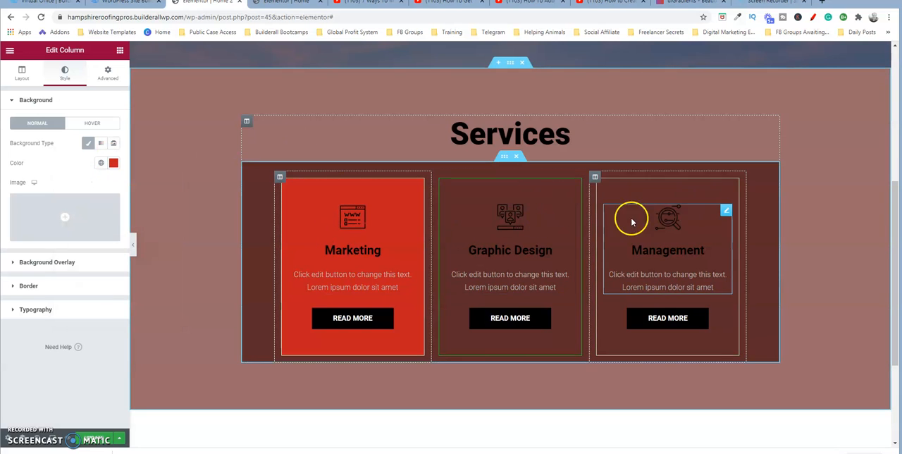
- Copy the Marketing column and apply only its style to the Graphic Design column
right_click(280, 177)
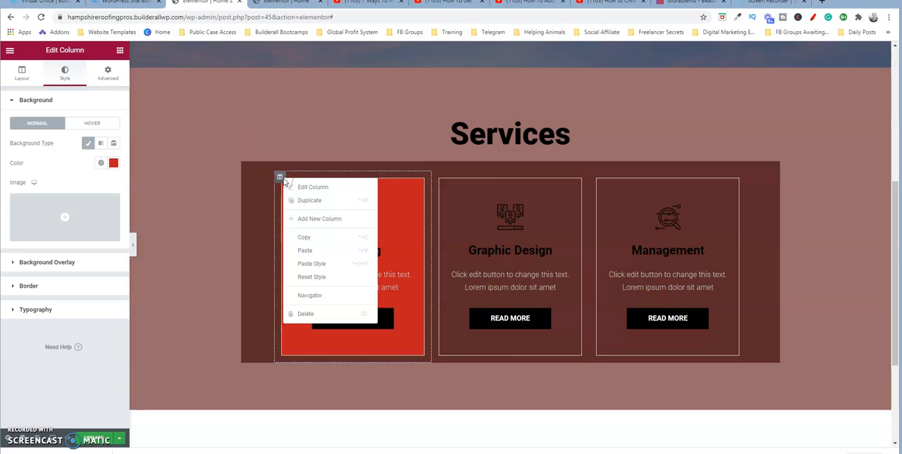
click(308, 238)
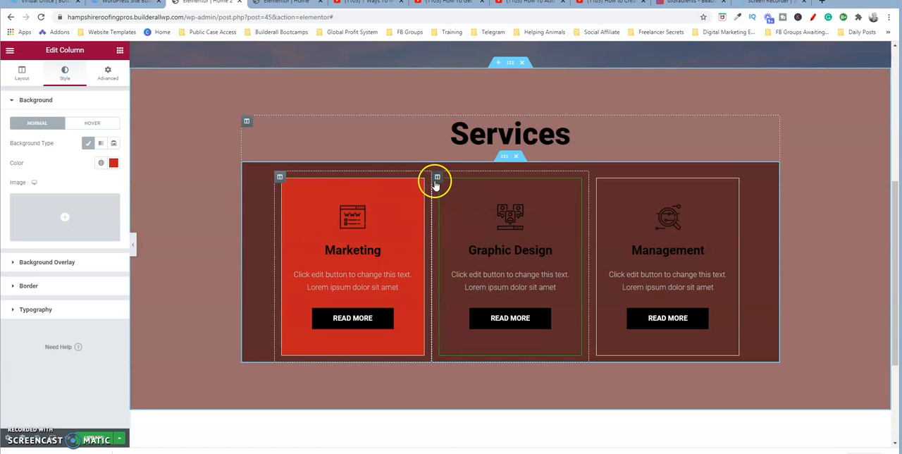
click(437, 178)
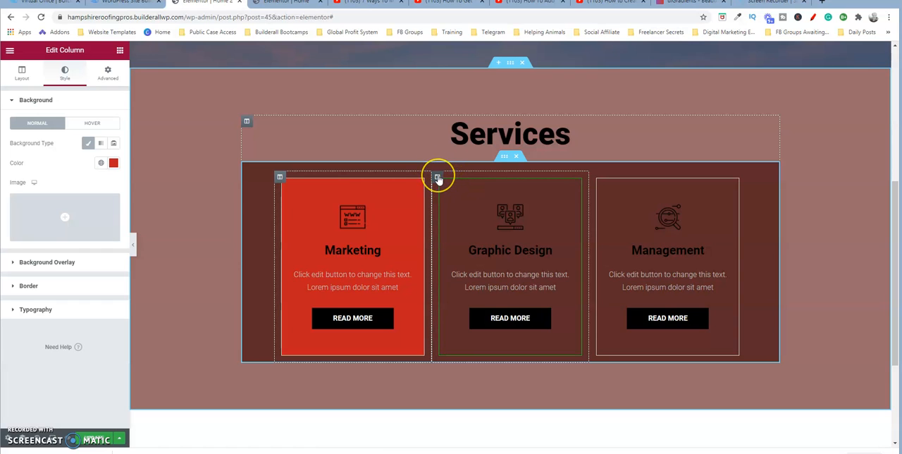
right_click(437, 177)
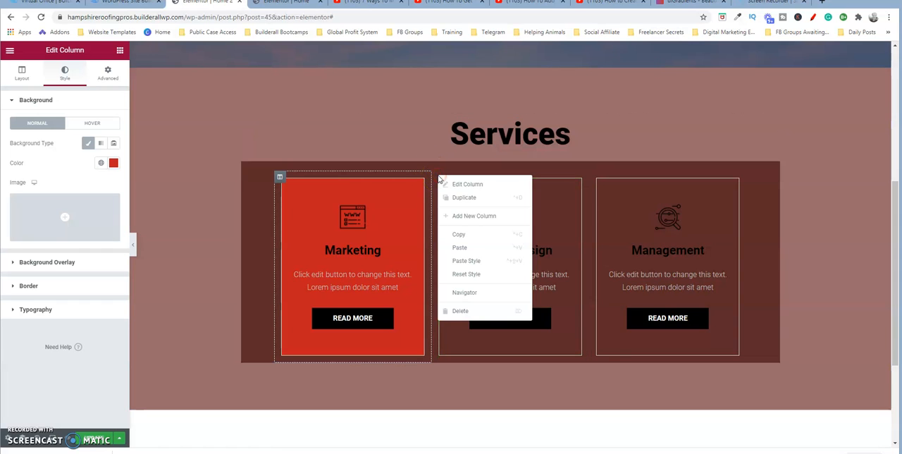
click(482, 260)
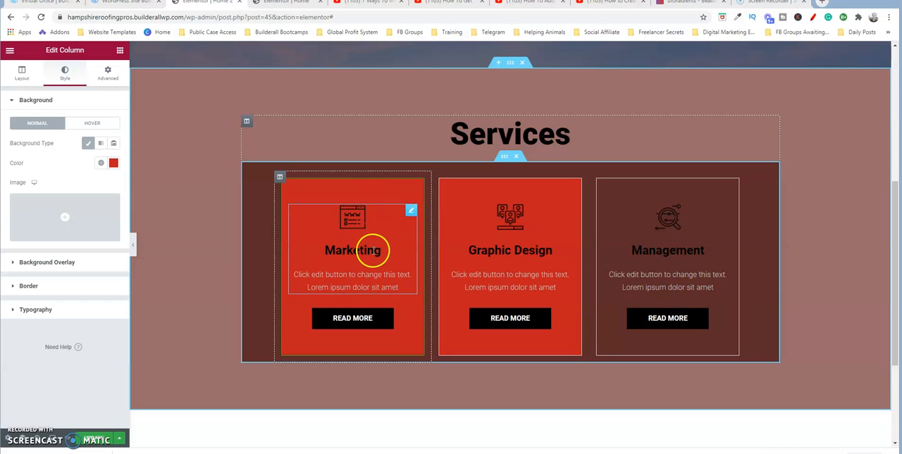
- Copy the Marketing column and paste it in full after the Management column
right_click(280, 179)
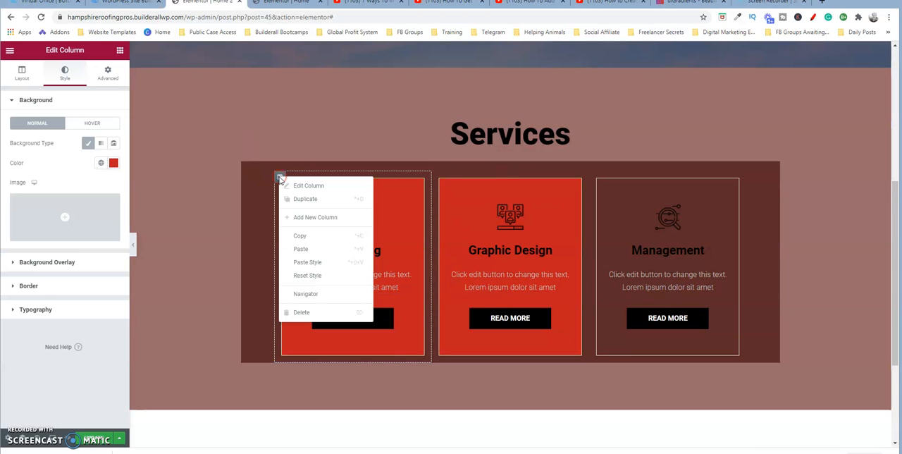
click(303, 240)
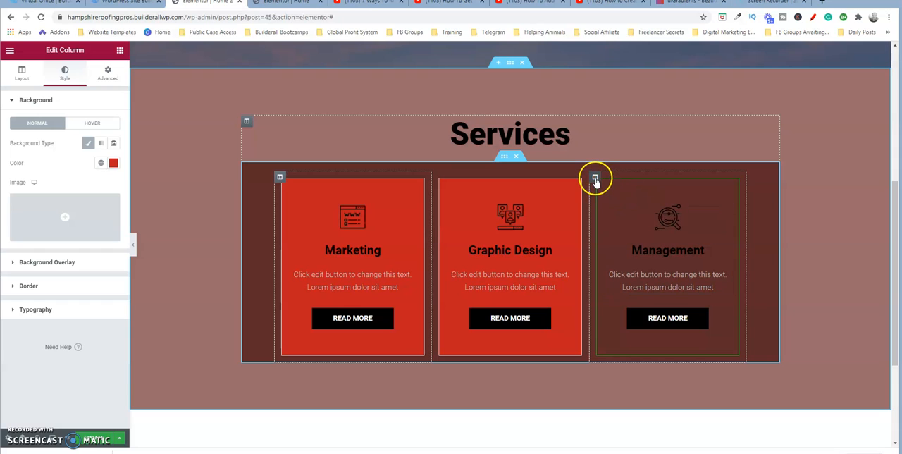
right_click(595, 181)
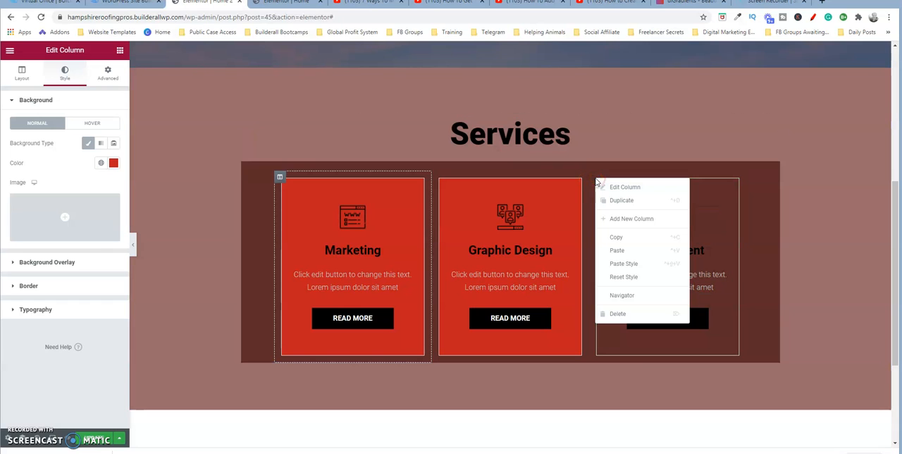
click(625, 252)
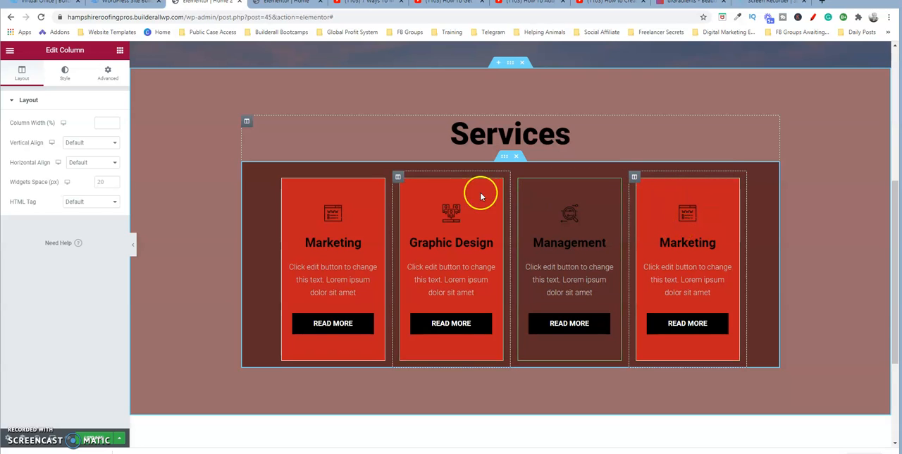
- Delete the duplicate Marketing column beside the Management card
right_click(635, 178)
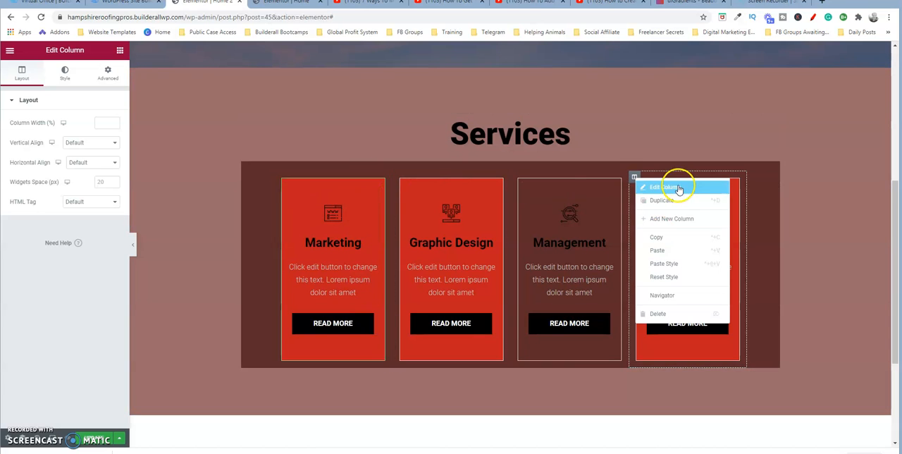
click(618, 169)
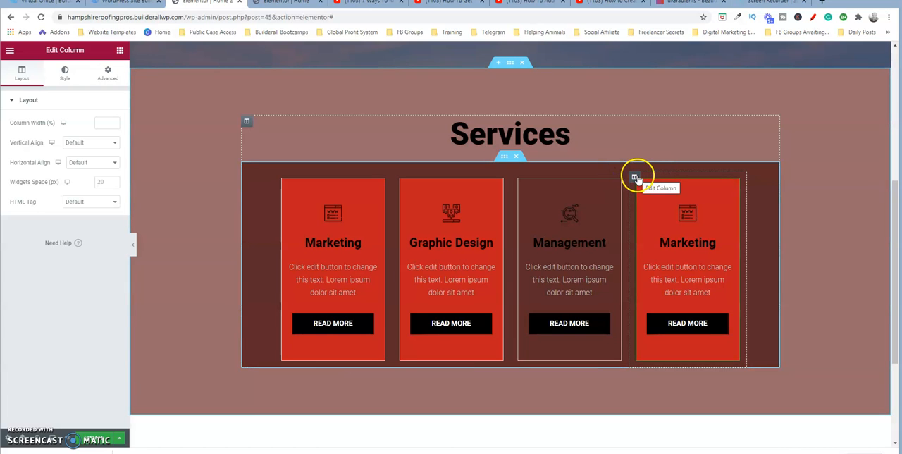
right_click(636, 178)
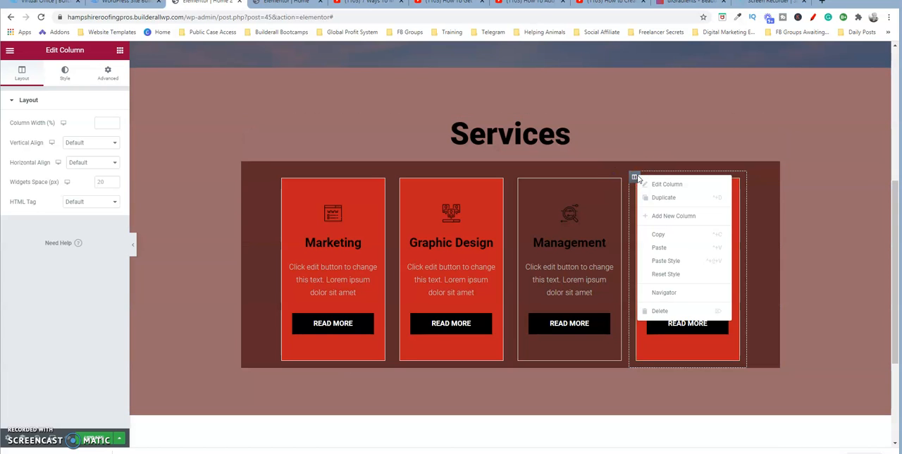
click(666, 311)
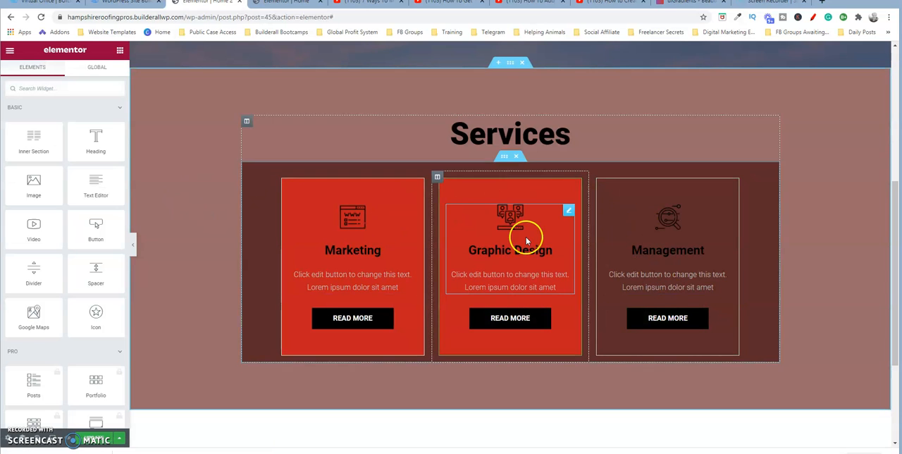
- Add a single-column section below the services block and place a Heading widget in it
drag(896, 251, 898, 279)
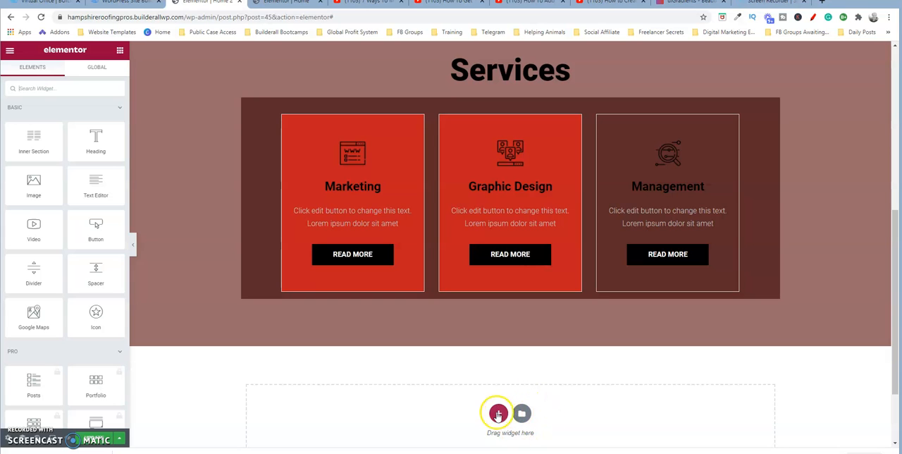
click(498, 413)
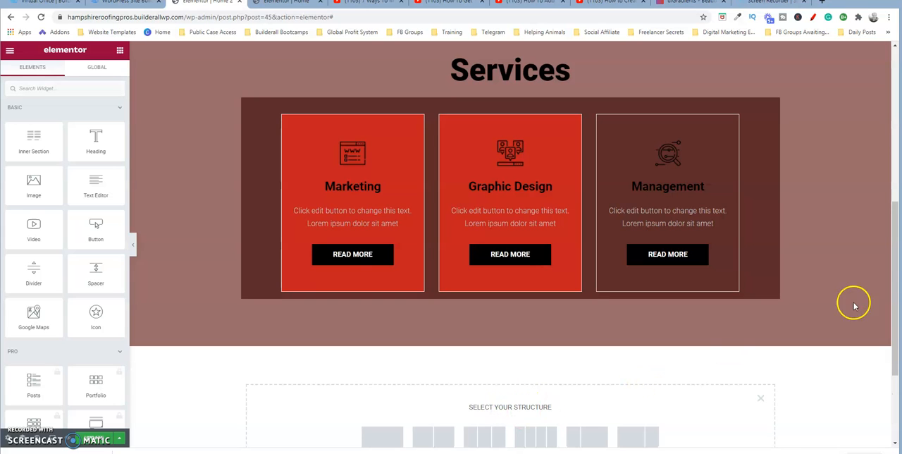
drag(894, 277, 897, 353)
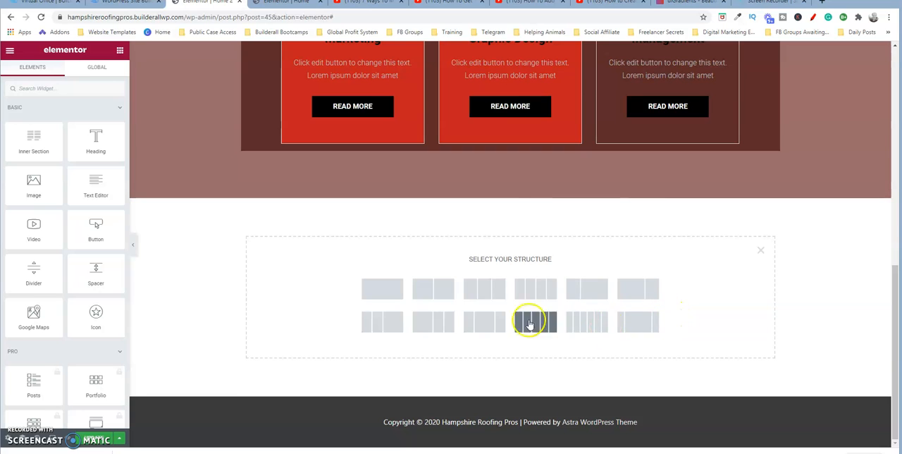
click(389, 289)
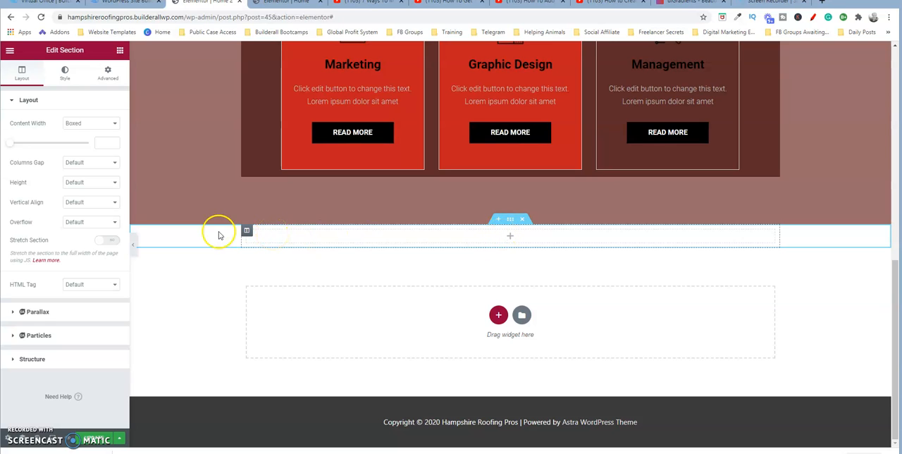
click(121, 51)
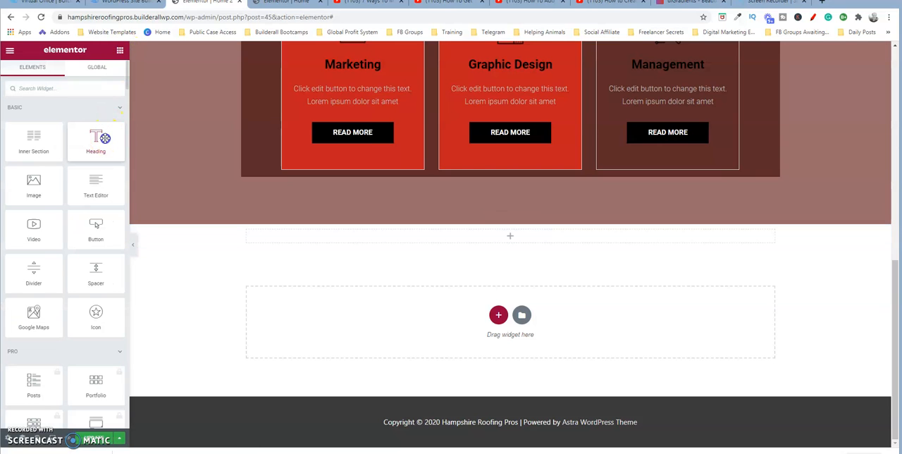
drag(105, 138, 447, 233)
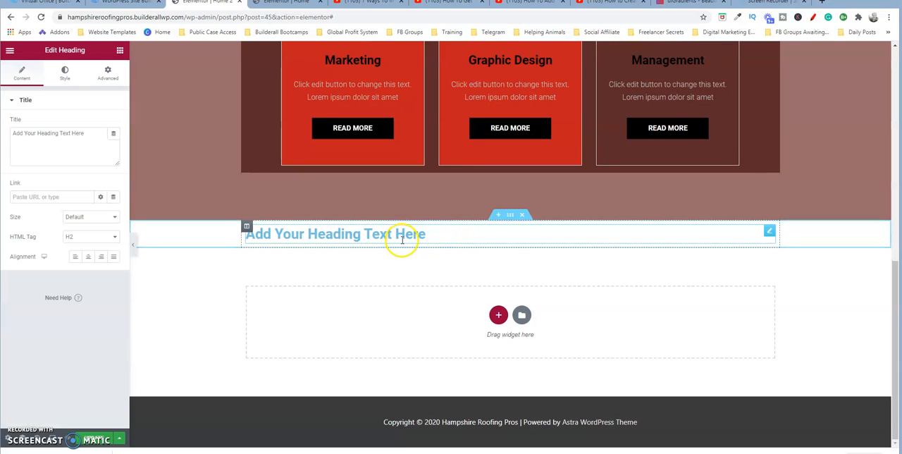
- Search the widgets for "soci" and place the Social Icons widget beneath the new heading
click(120, 51)
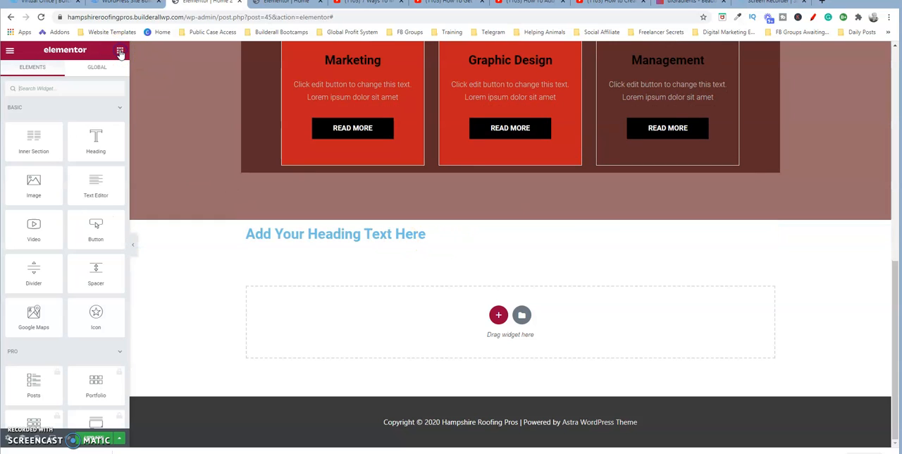
click(62, 89)
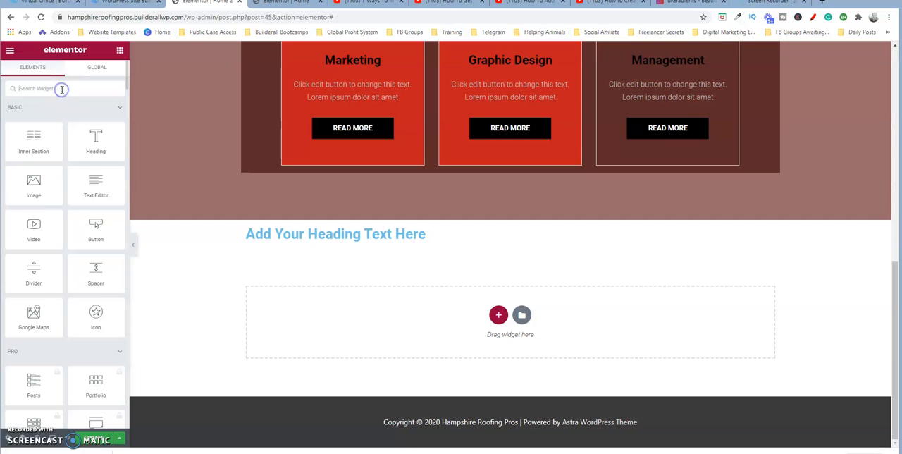
text(soci)
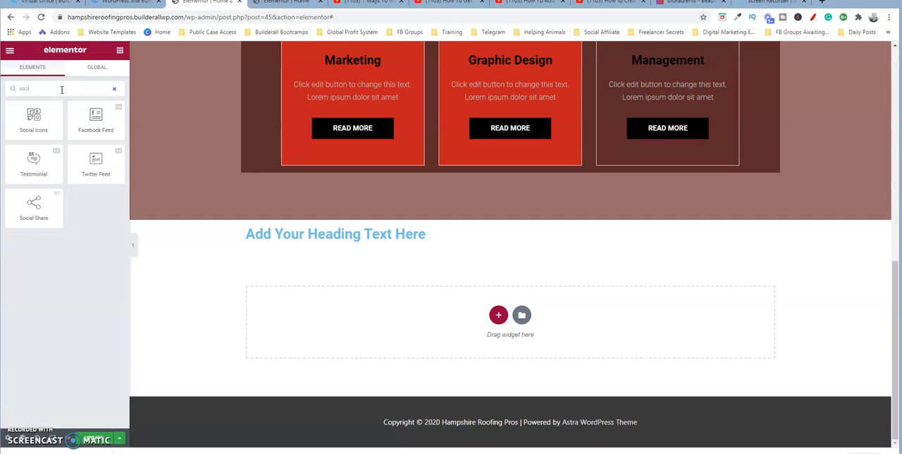
drag(33, 117, 449, 241)
click(451, 219)
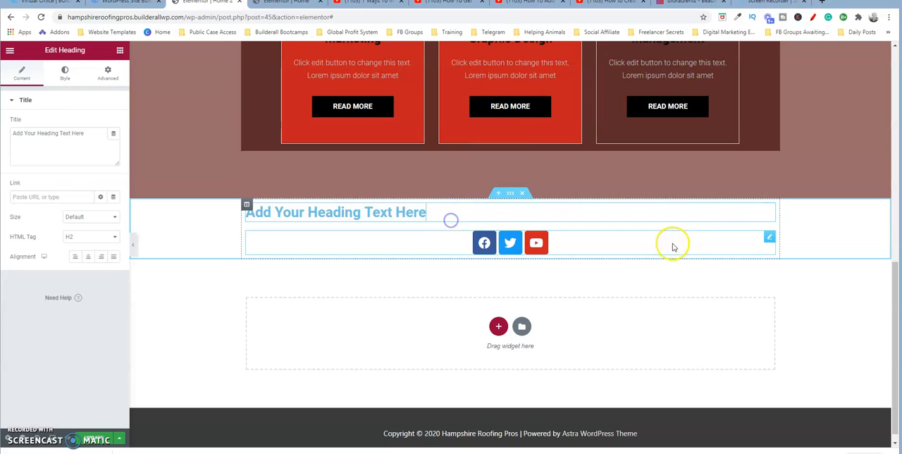
- Set the new section's height to Min Height with a minimum height of 503 px
click(510, 194)
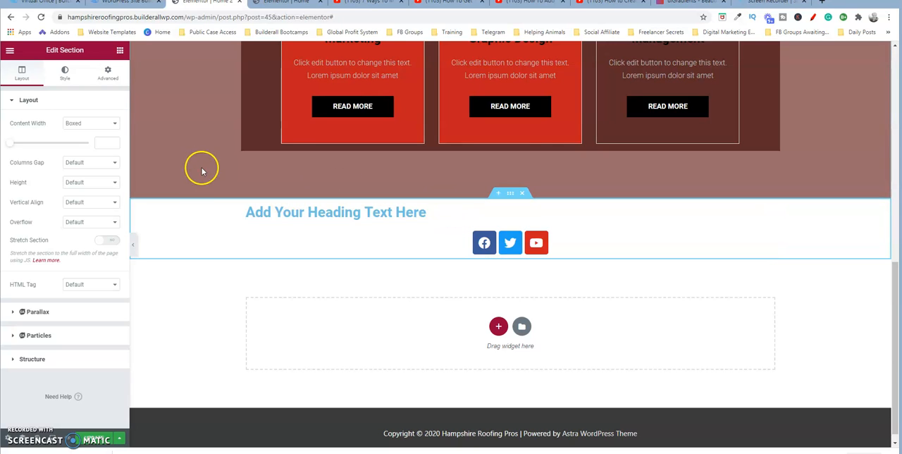
click(66, 74)
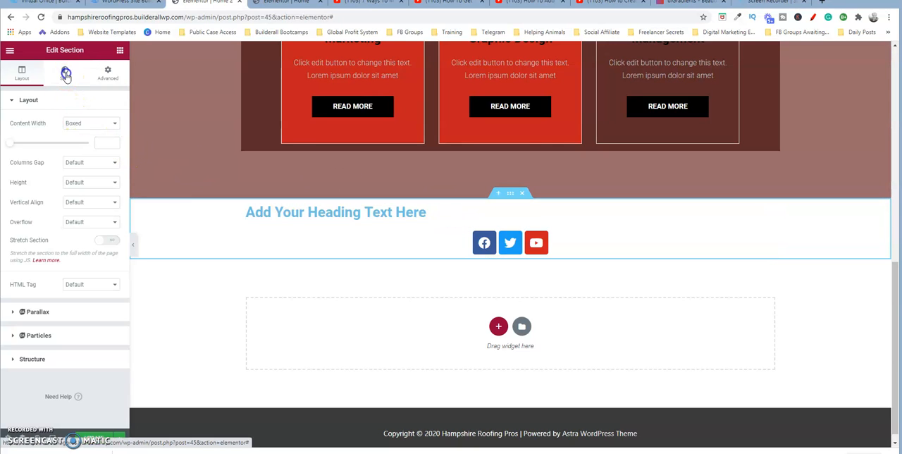
click(21, 74)
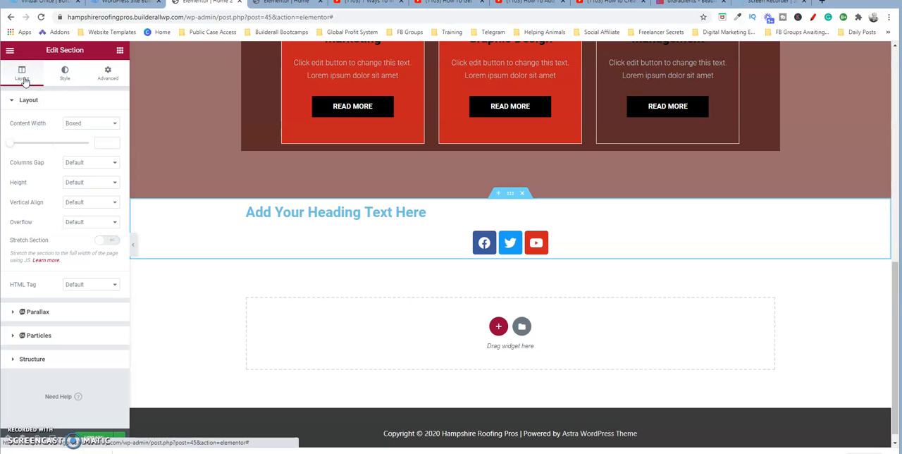
click(66, 71)
click(110, 73)
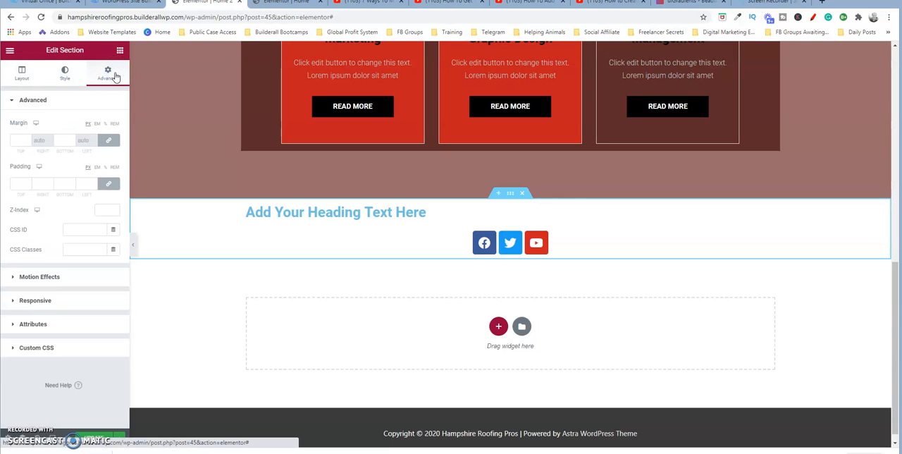
click(64, 72)
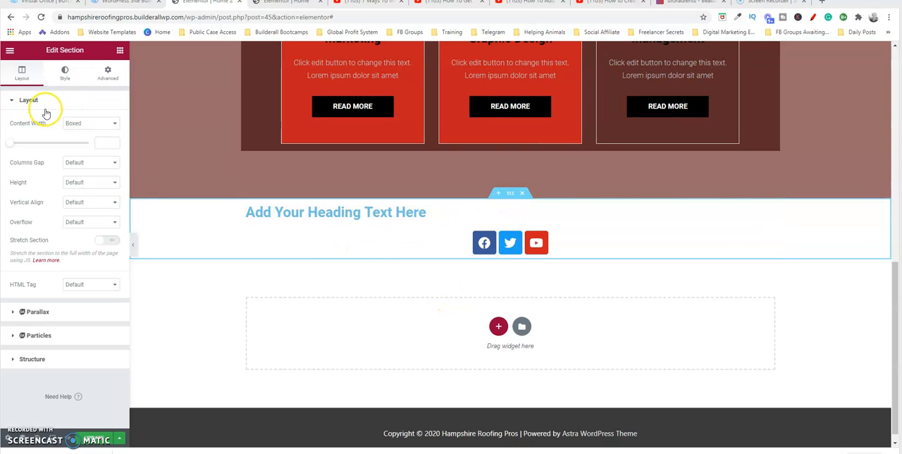
click(21, 69)
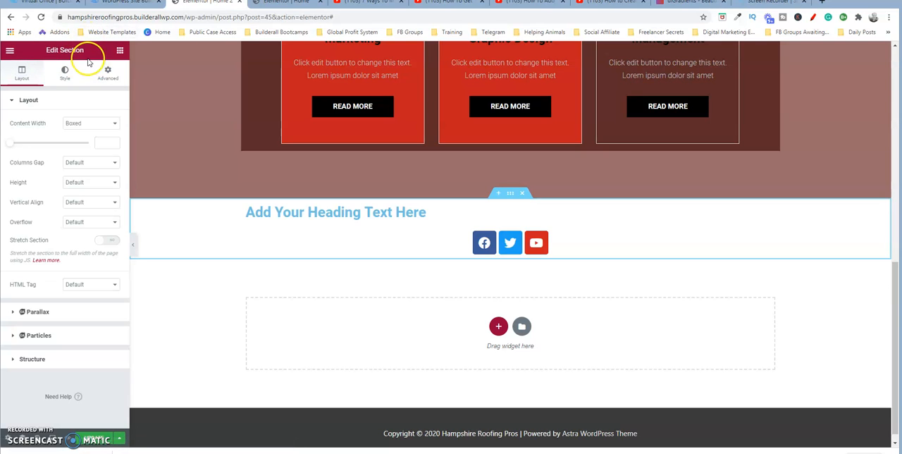
click(111, 186)
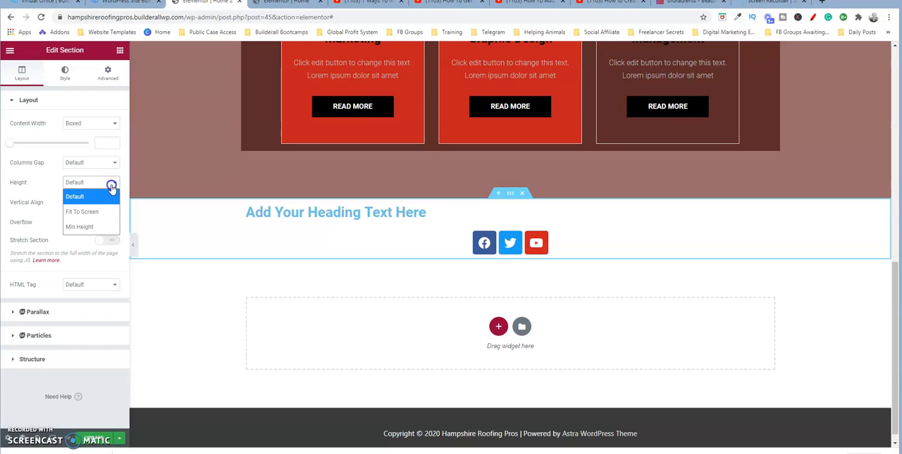
click(90, 227)
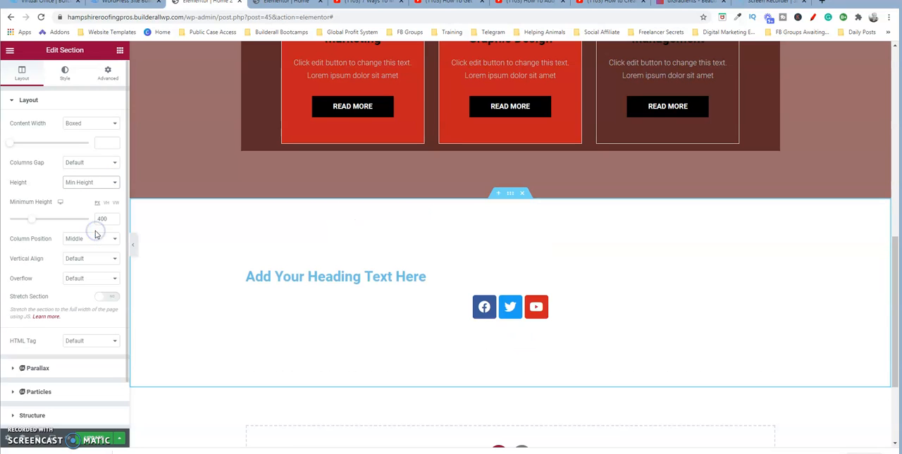
mouse_move(33, 218)
mouse_down()
mouse_move(47, 218)
mouse_move(26, 218)
mouse_move(39, 221)
mouse_up()
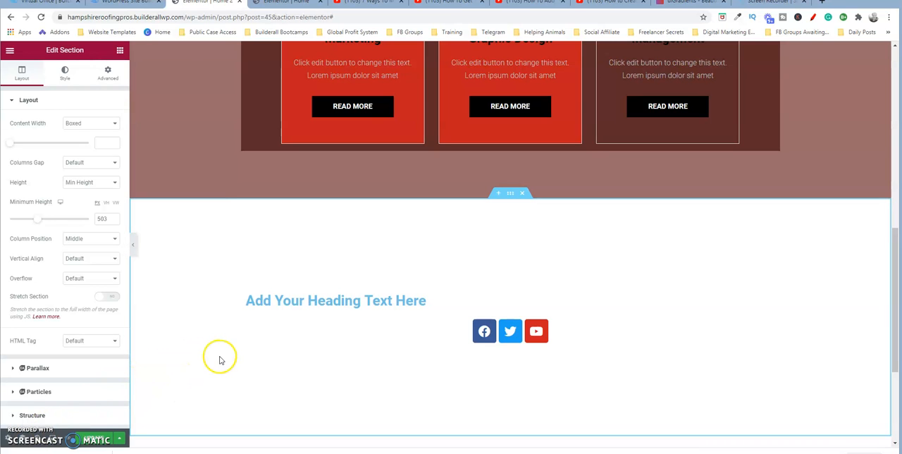
- Choose the Facebook icon from the icon library for the Facebook item in the social icons widget
click(485, 331)
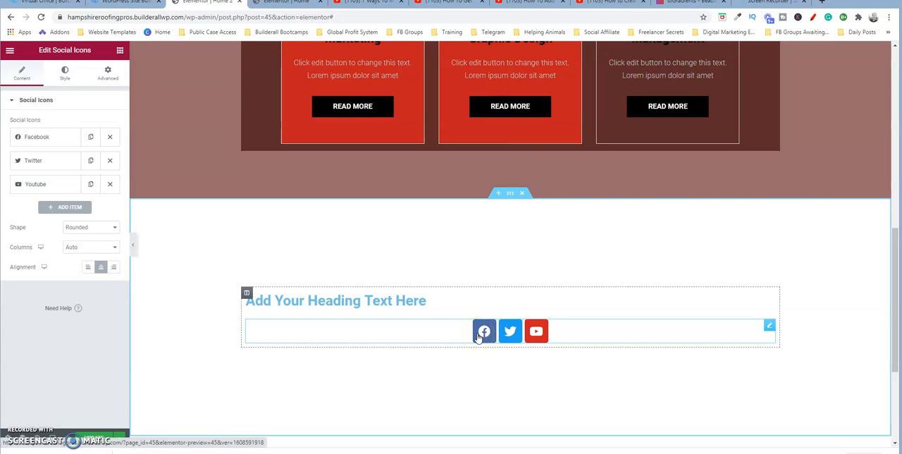
click(53, 139)
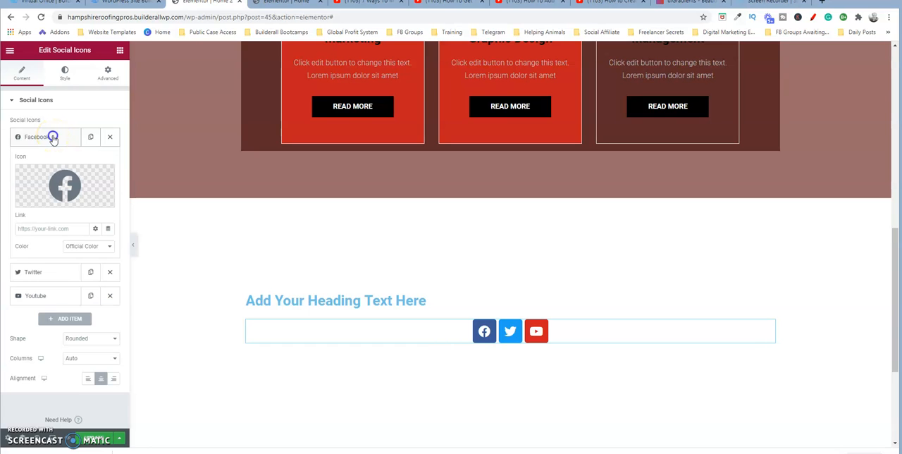
mouse_move(65, 190)
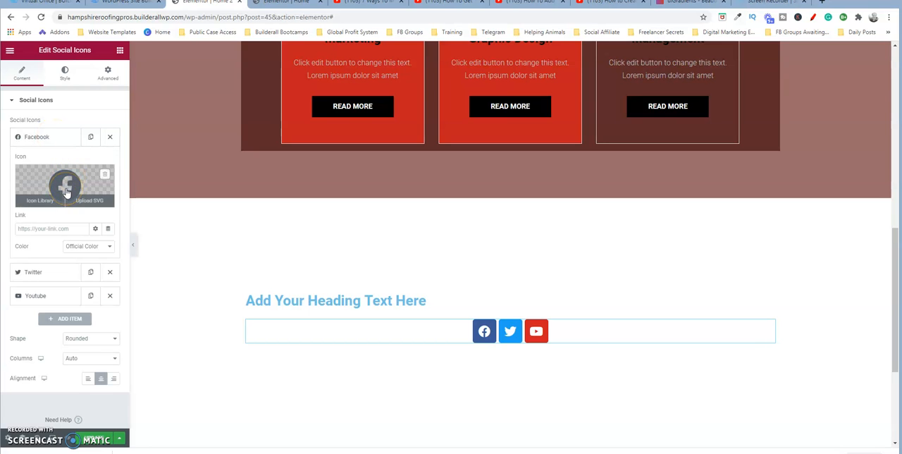
click(40, 201)
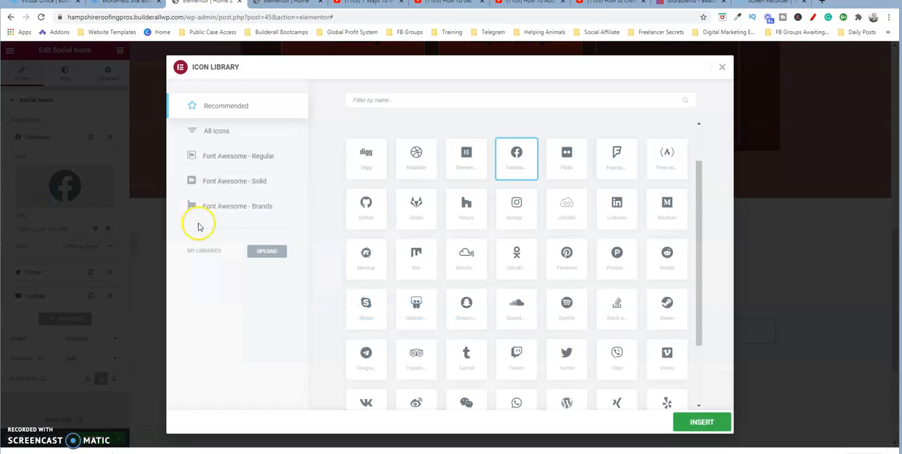
click(521, 161)
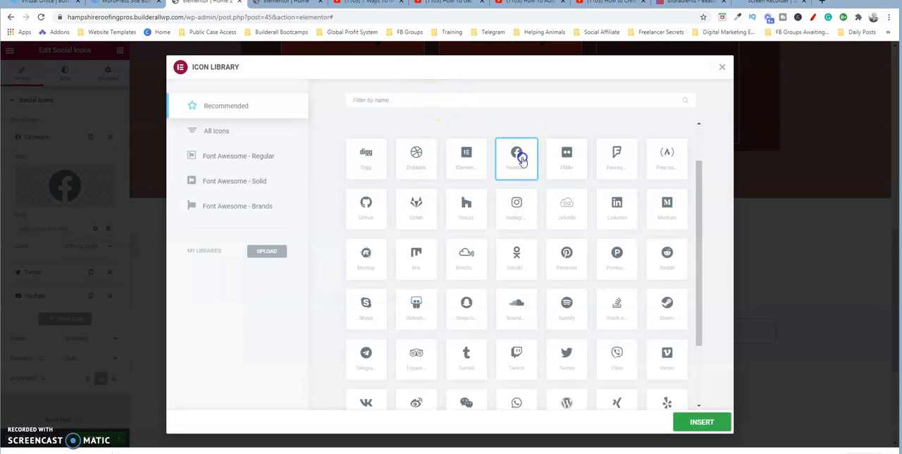
click(703, 424)
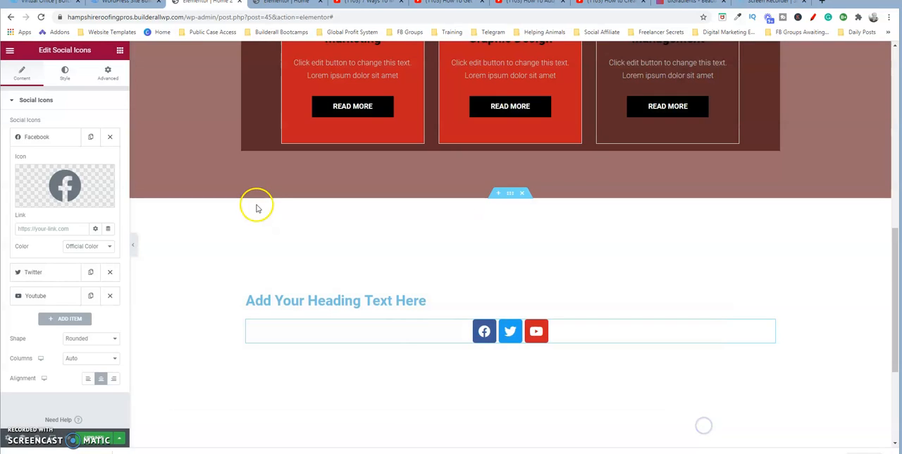
click(71, 227)
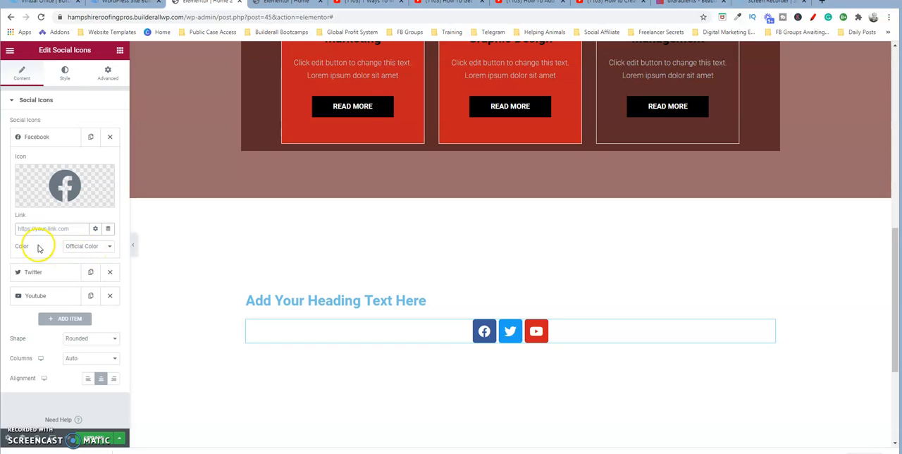
- Try custom colors on the Facebook icon, primary #D70C0C and secondary #4A3434, and restore Official Color
click(110, 247)
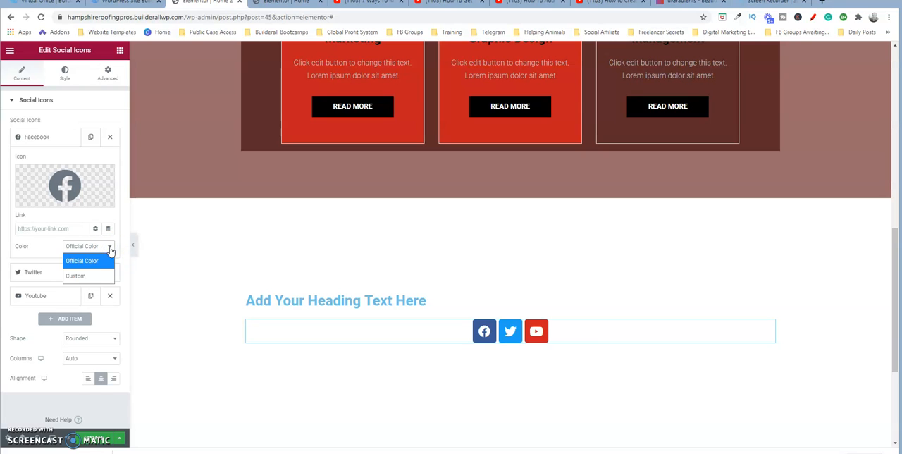
click(95, 264)
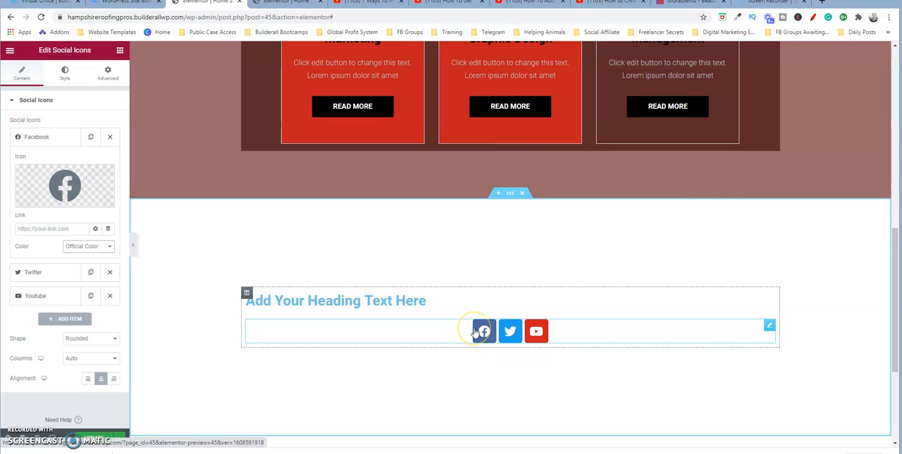
click(107, 246)
click(90, 275)
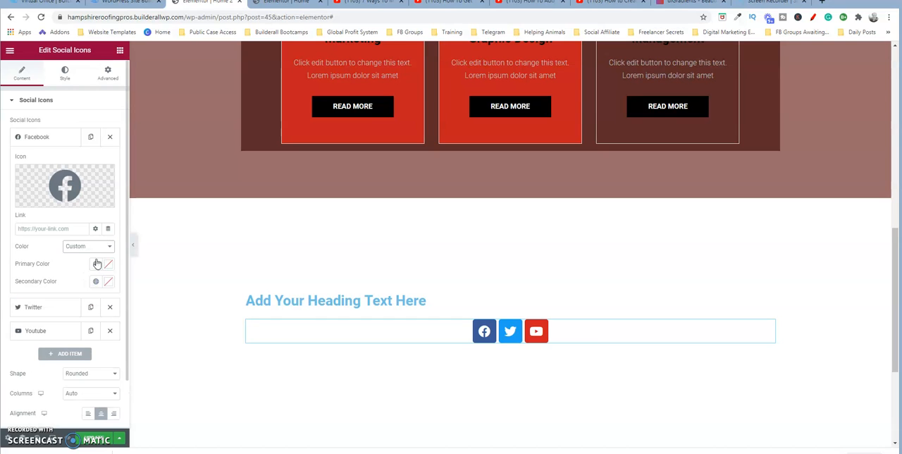
click(107, 262)
click(161, 311)
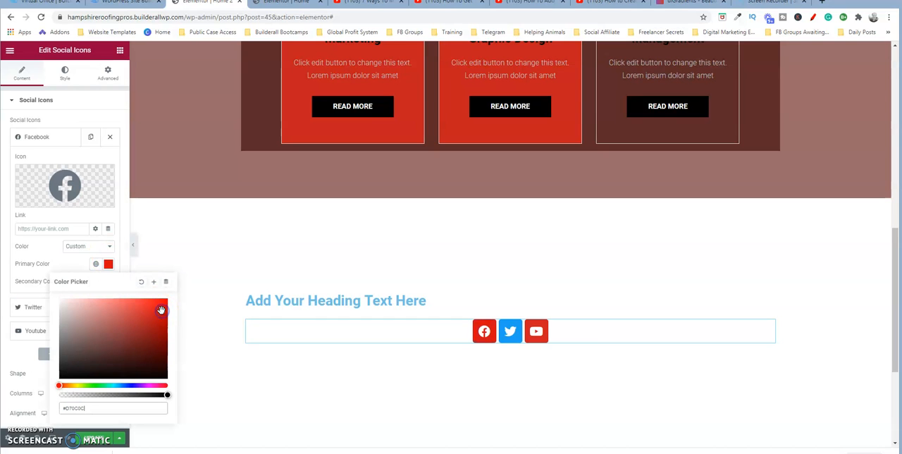
click(64, 258)
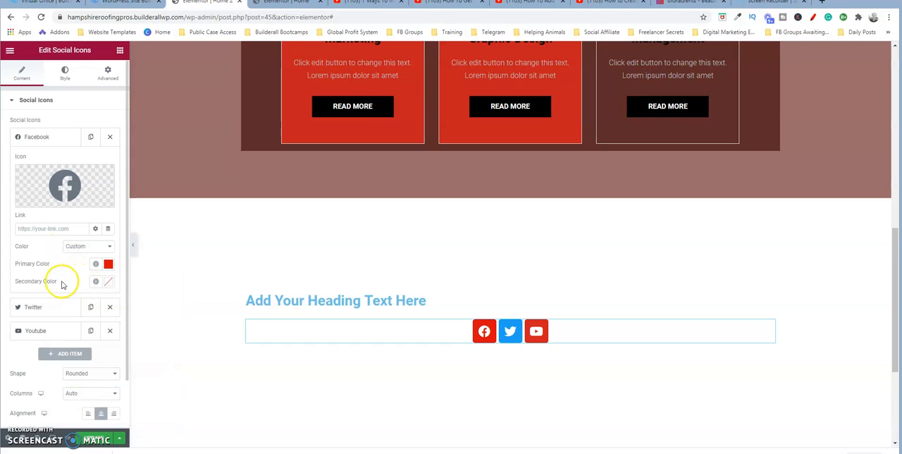
click(108, 282)
click(92, 371)
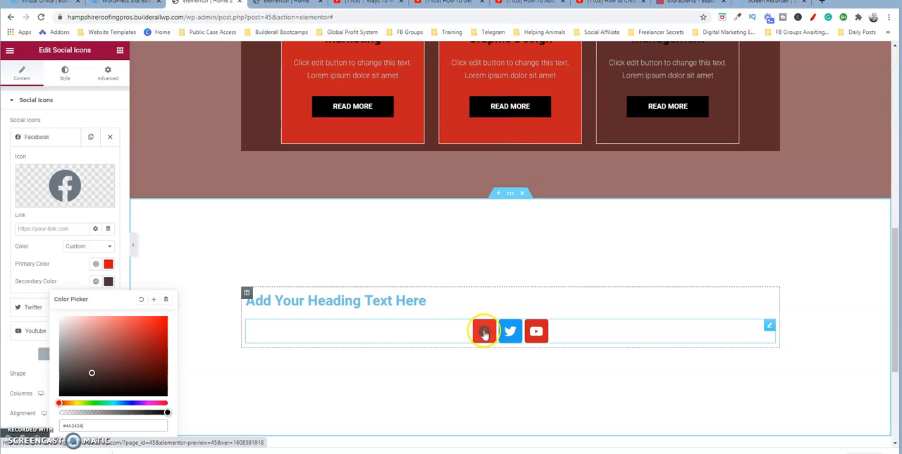
click(110, 246)
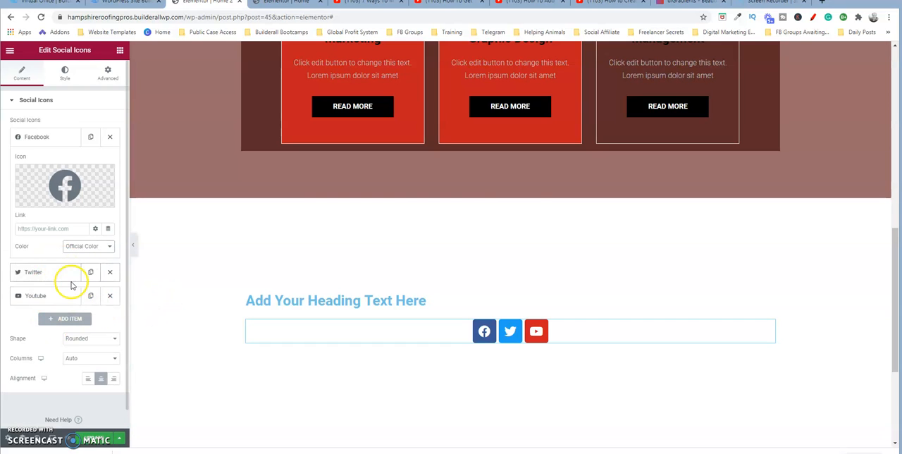
- Delete the Facebook item from the social icons widget and add a new item to the list
click(109, 139)
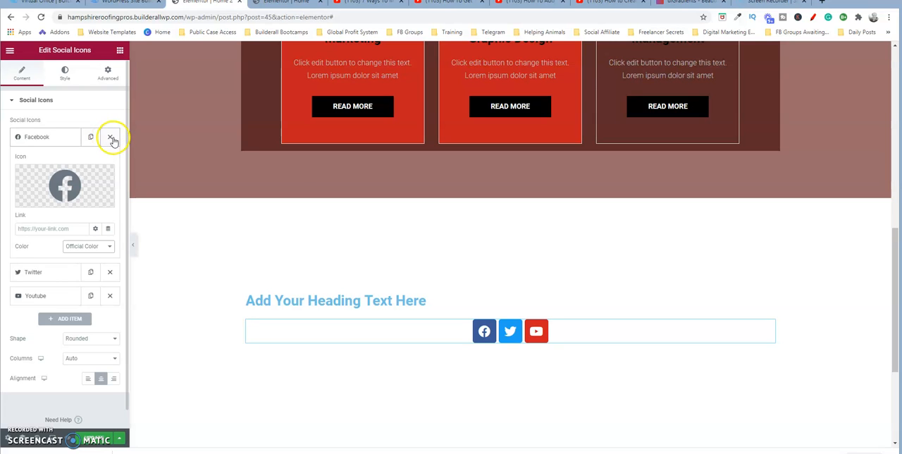
click(65, 184)
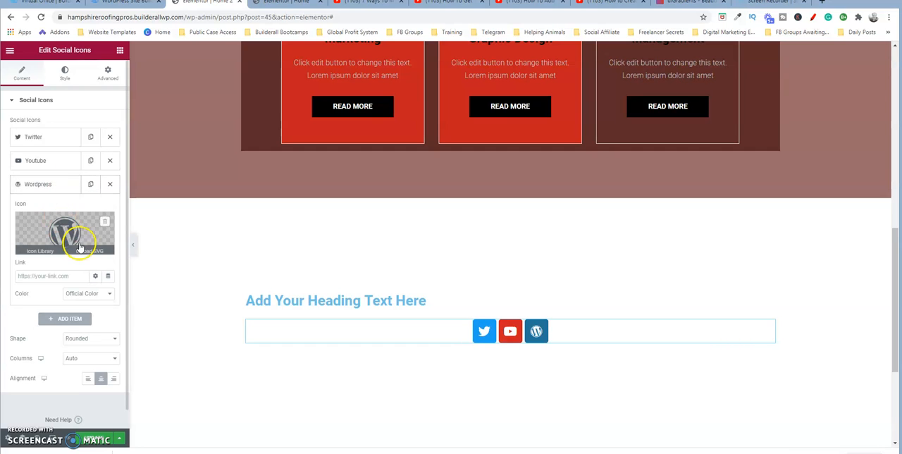
mouse_move(83, 245)
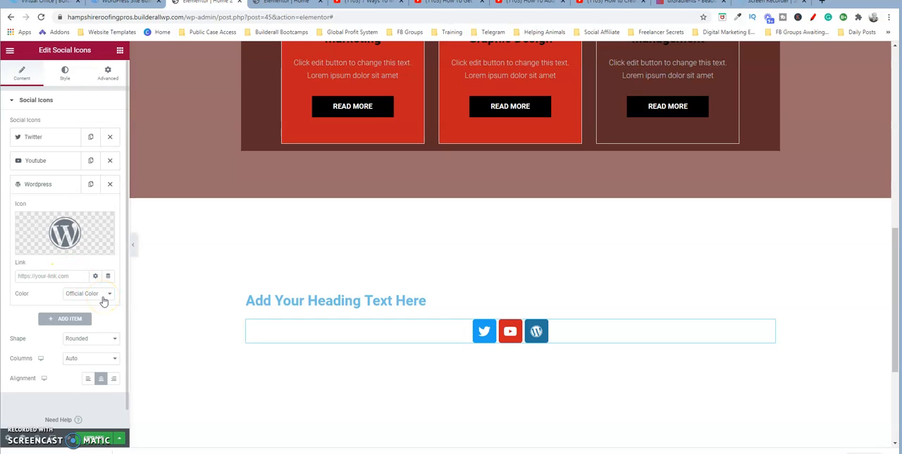
- Try the Square and Rounded shapes on the social icons and set their shape to Circle
click(110, 342)
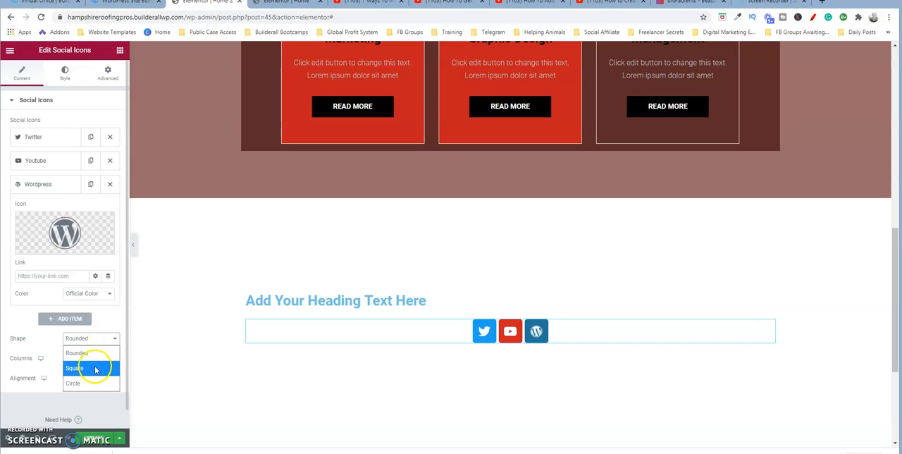
click(96, 369)
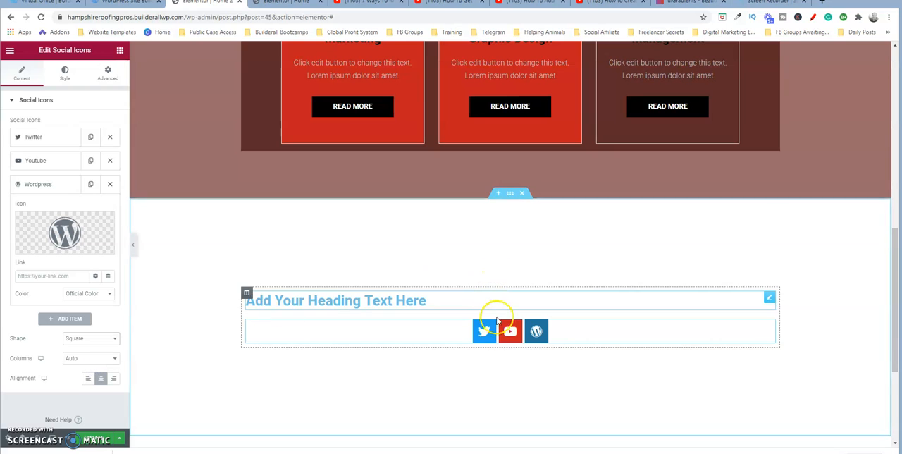
click(107, 338)
click(102, 348)
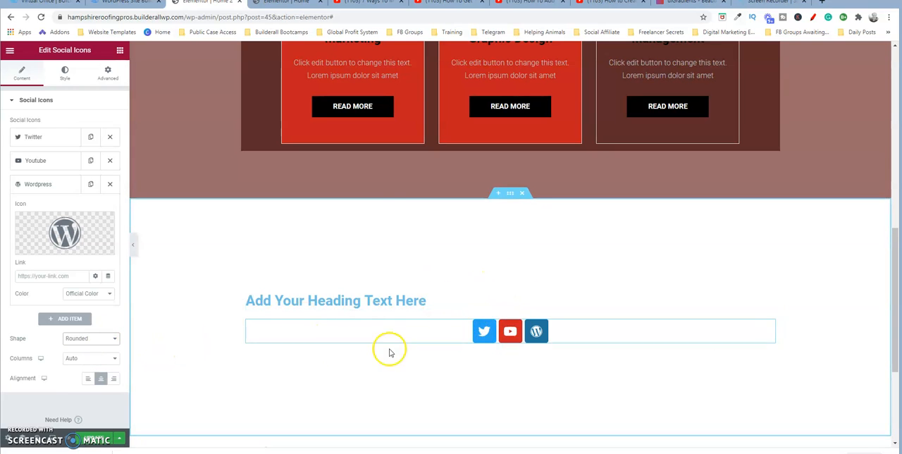
click(113, 339)
click(91, 386)
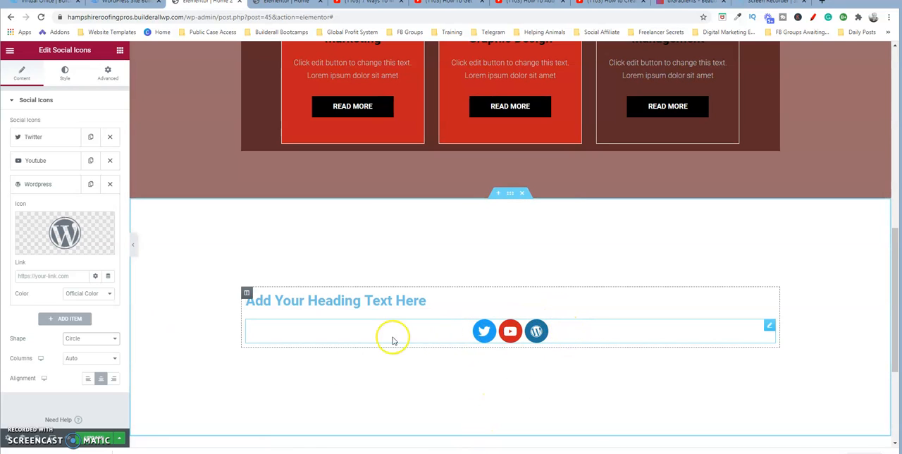
- Try left and right alignment on the social icons and return them to center alignment
click(88, 380)
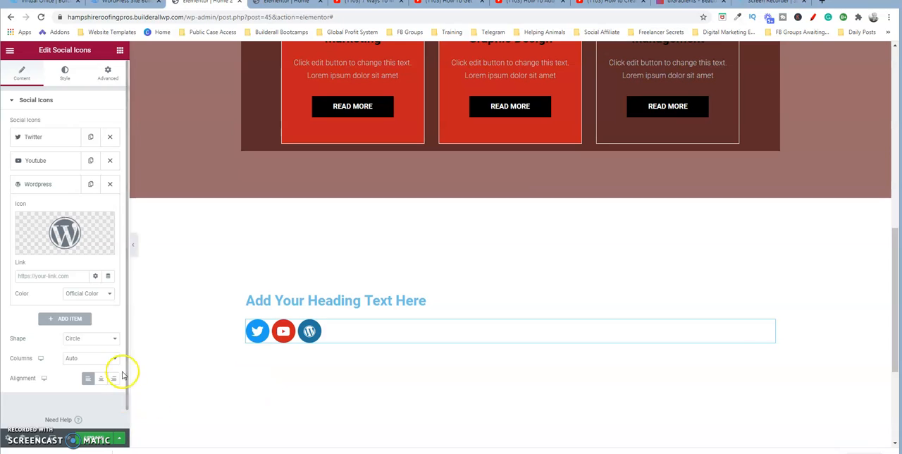
click(113, 379)
click(101, 380)
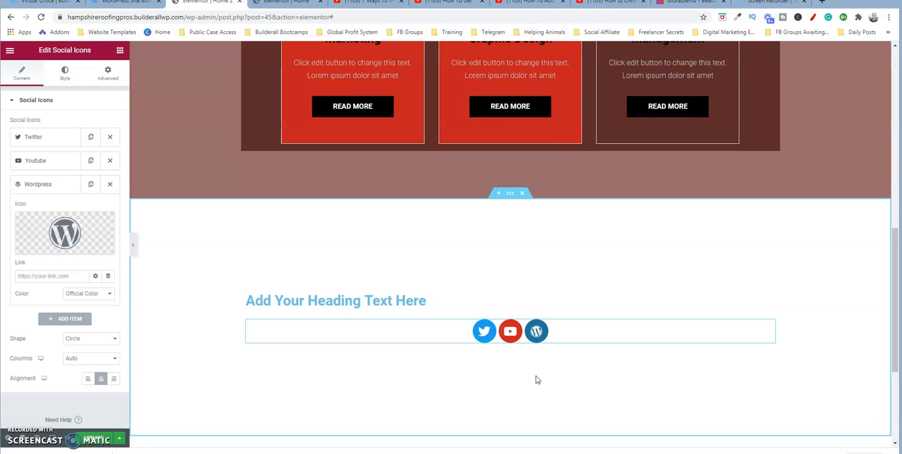
drag(892, 285, 895, 109)
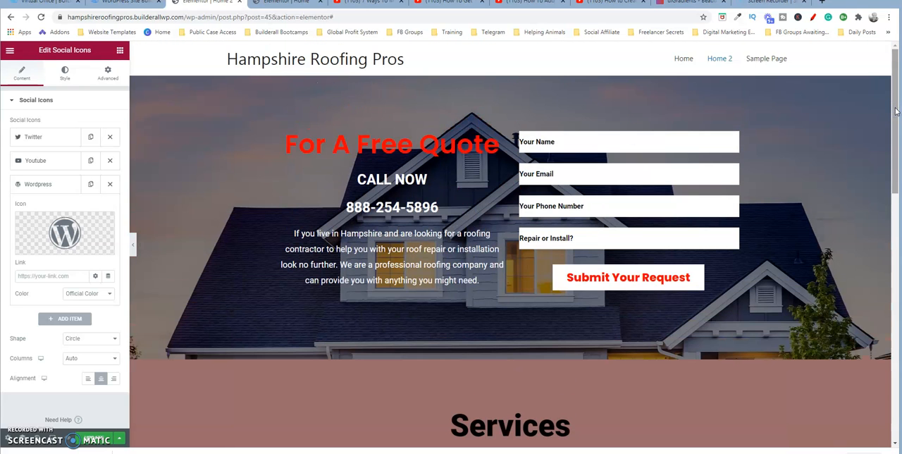